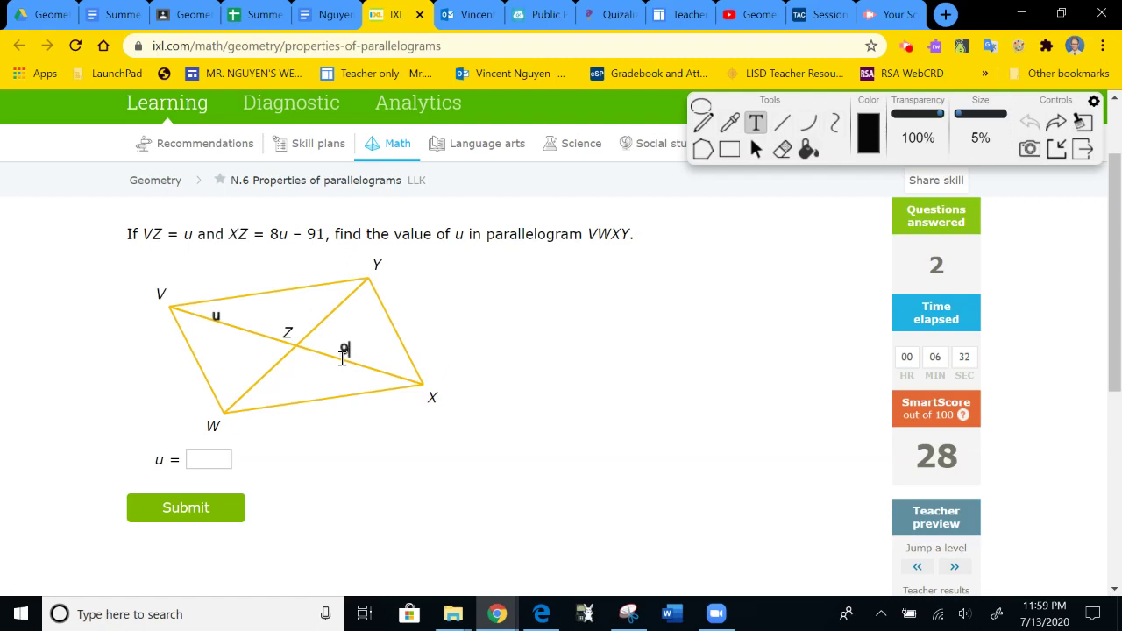
- Correct the label and write 8u -91 next to segment ZX
key(BackSpace)
text(8u -91)
click(357, 350)
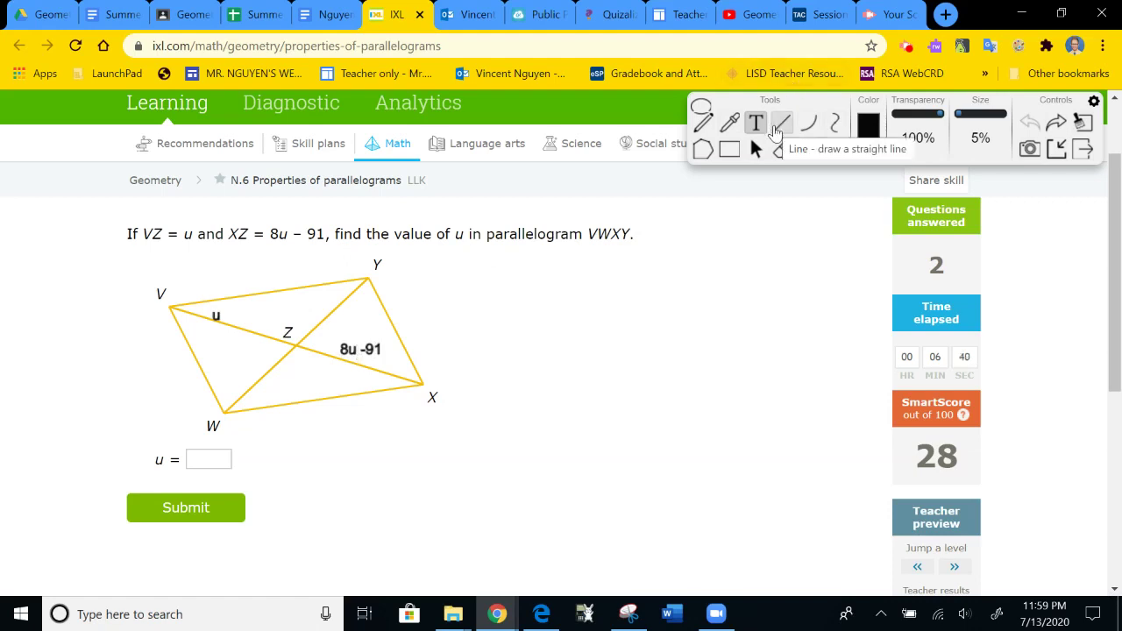
- Draw matching congruence tick marks across segments ZX and VZ
click(781, 125)
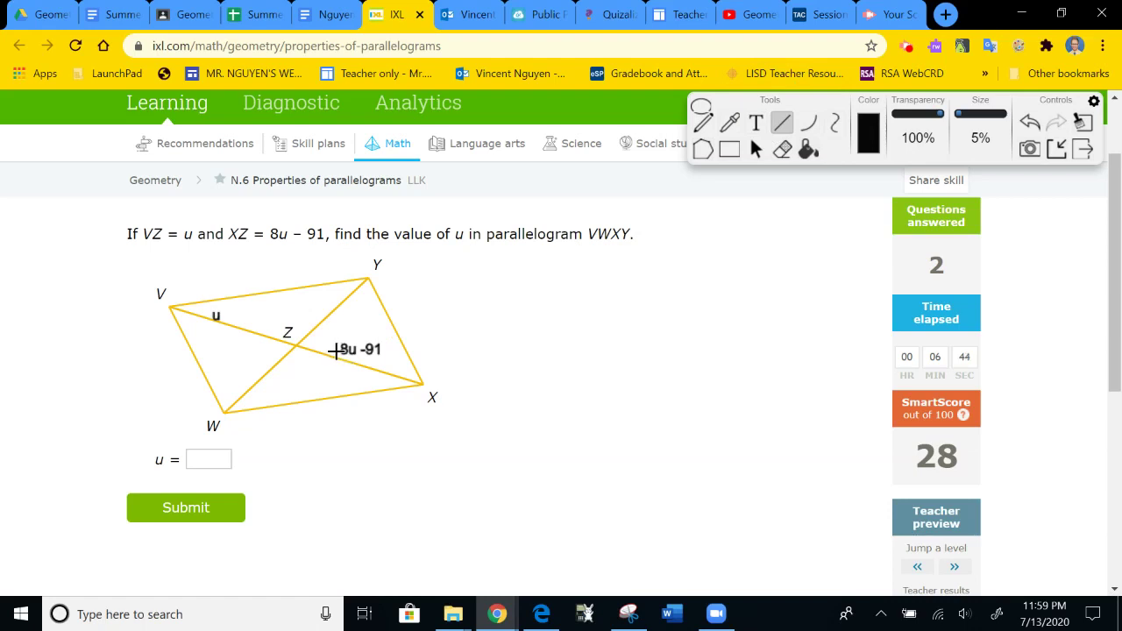
drag(336, 352, 333, 361)
drag(248, 325, 247, 334)
click(756, 122)
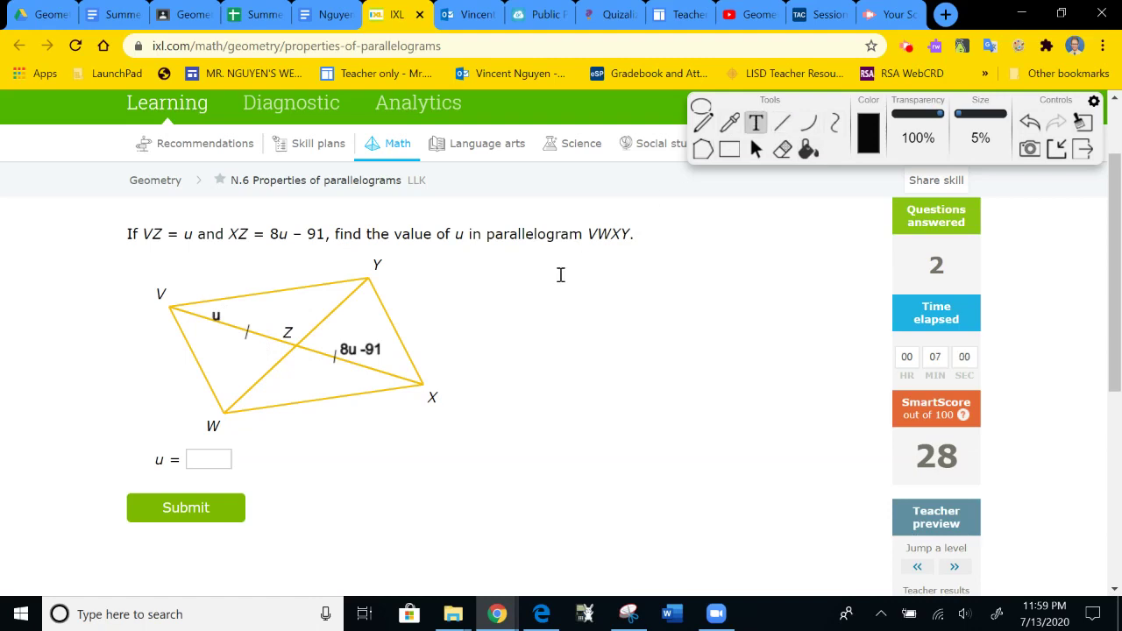
- Type the working u = 8u - 91, 91 = 7u, 13 = u beside the diagram
text(u =)
text( u8)
key(BackSpace)
key(BackSpace)
key(BackSpace)
key(BackSpace)
text(8u - 91)
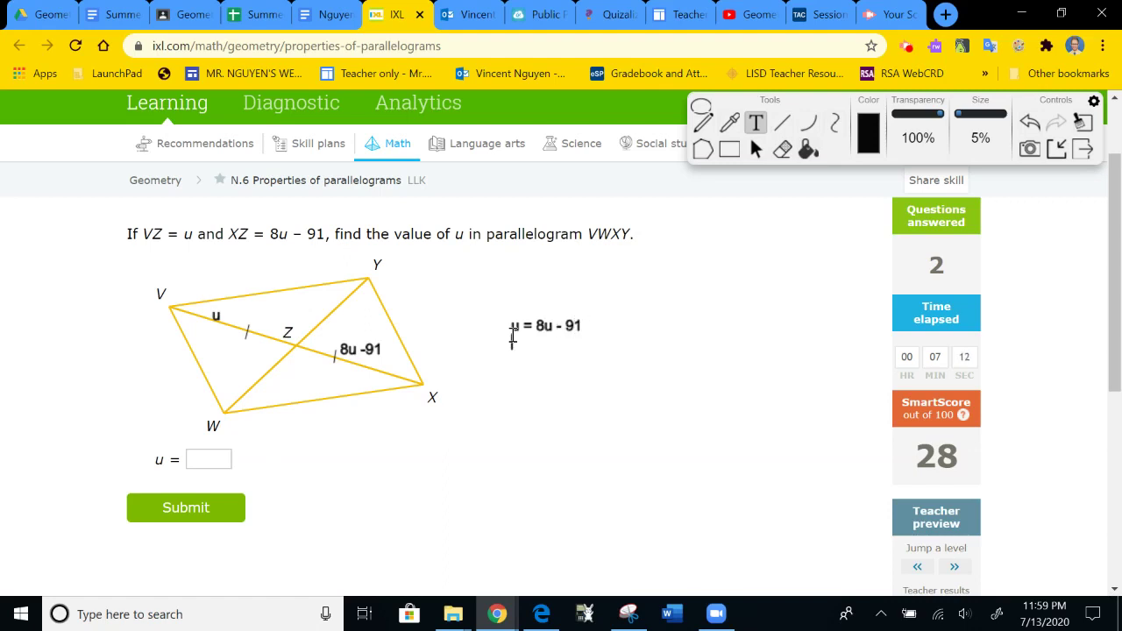
key(Return)
text(91 = )
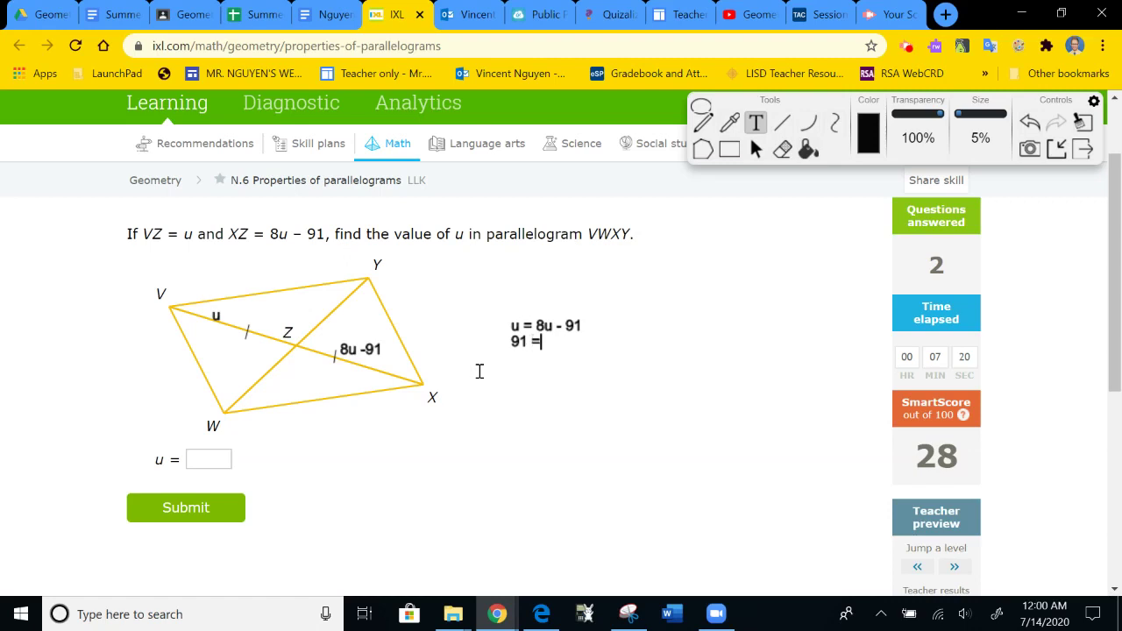
text(7u)
text(\)
key(BackSpace)
key(Return)
text(13 = u)
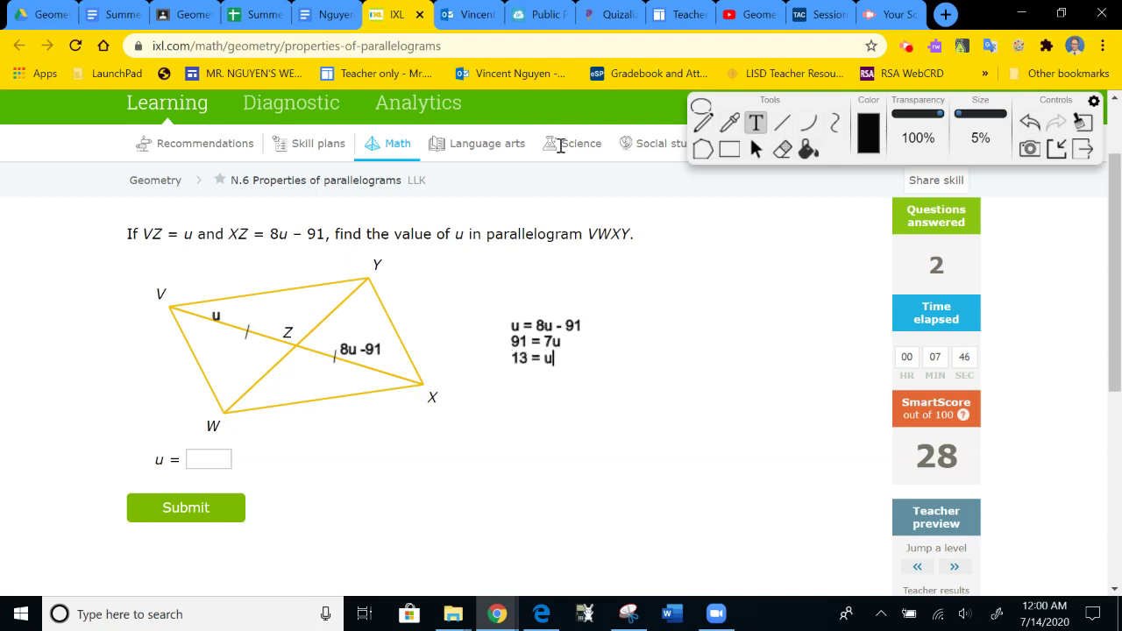
- Enter 13 as the value of u and submit it
click(766, 150)
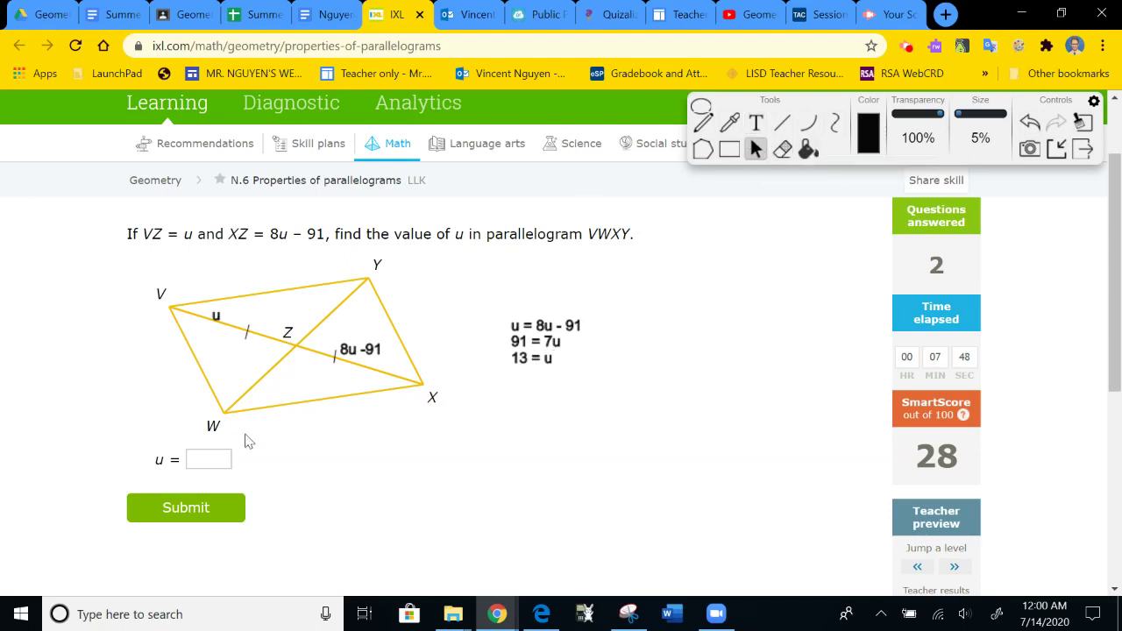
click(209, 461)
text(13)
key(Return)
- Undo the previous question's leftover annotations on the rhombus page
click(1030, 124)
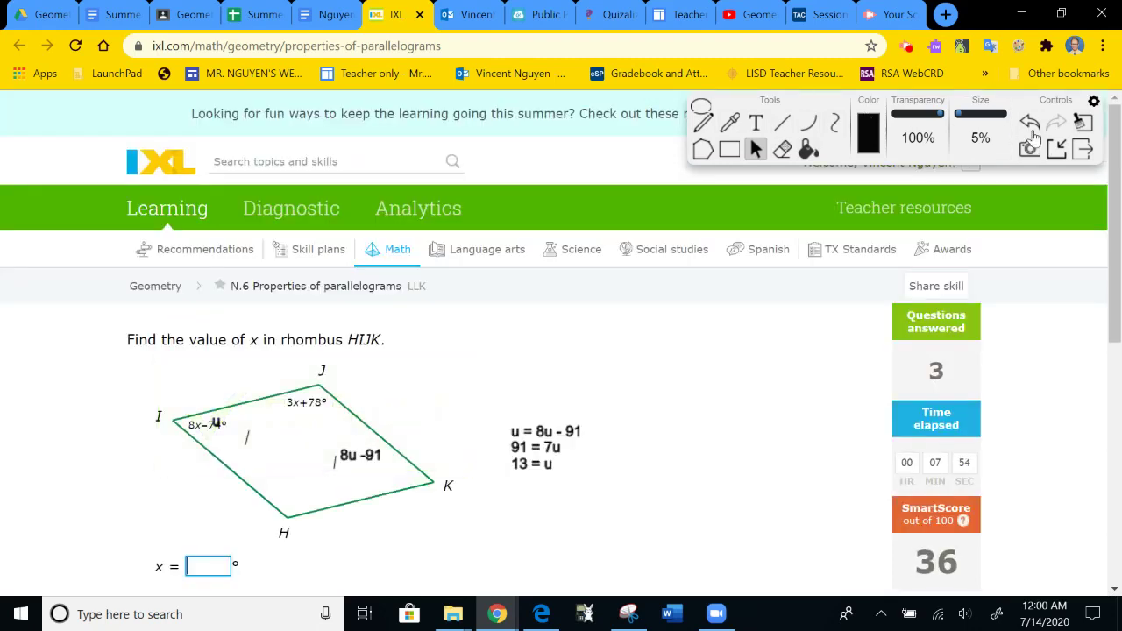
scroll(740, 360, down, 1)
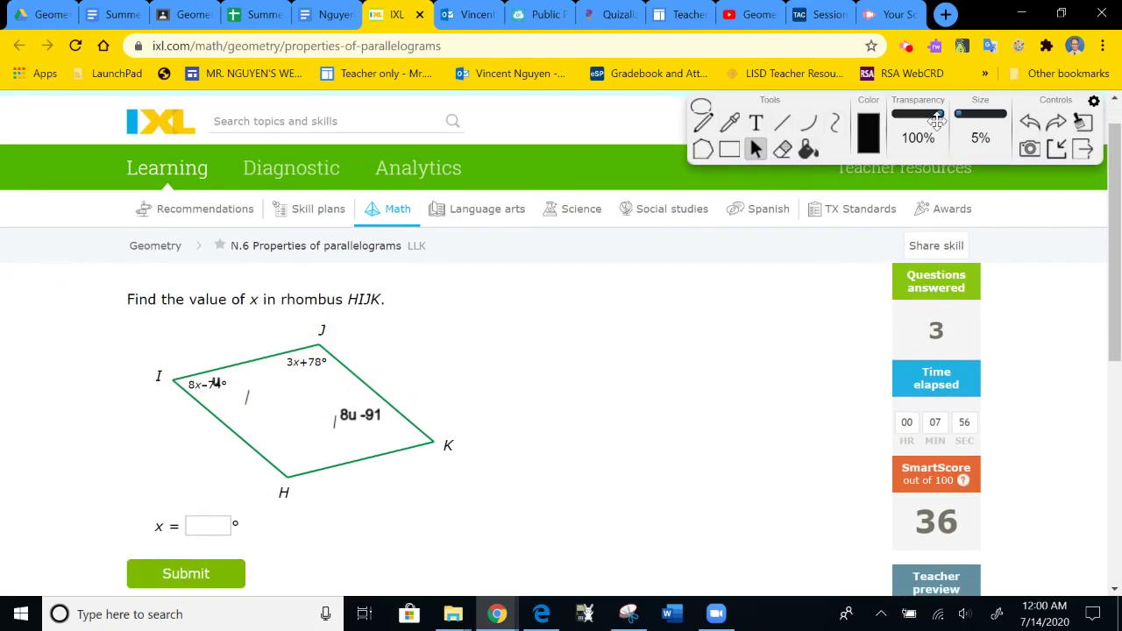
click(1030, 125)
click(1029, 125)
click(1030, 126)
scroll(751, 297, down, 1)
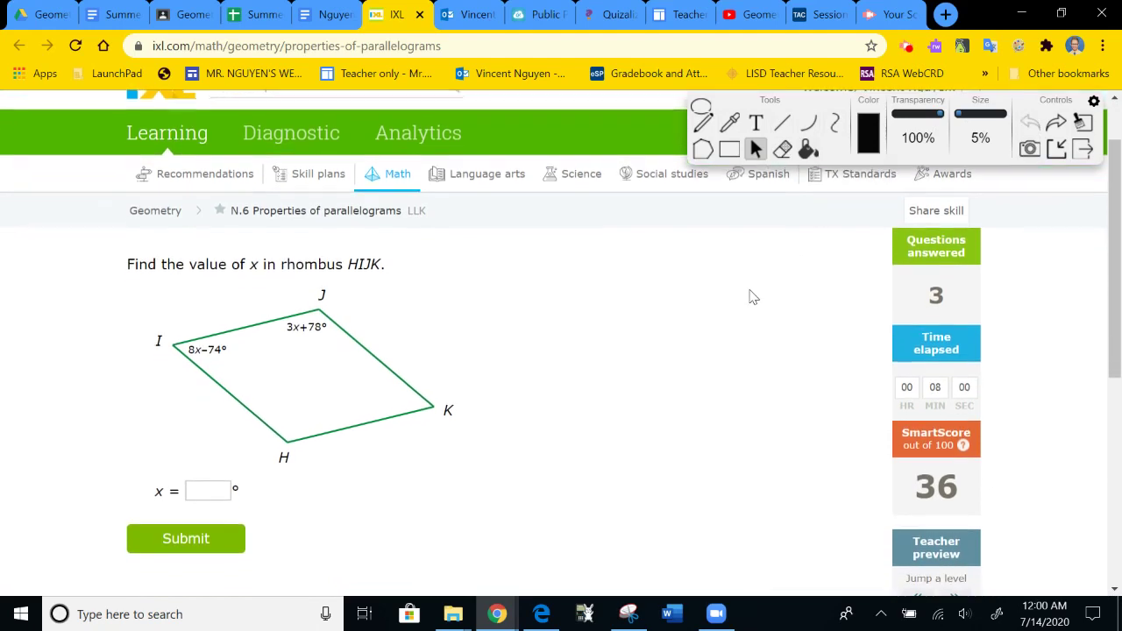
scroll(751, 297, down, 1)
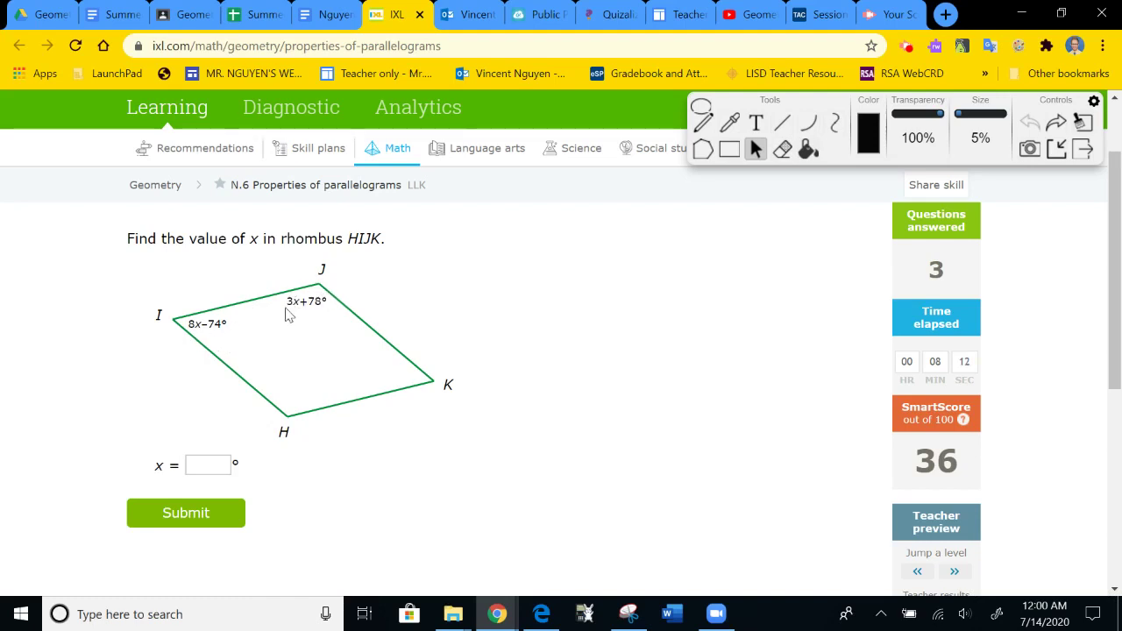
- Write angle I + angle J = 180 and 8x-74 + 3x +78 = 180 beside the rhombus
click(752, 123)
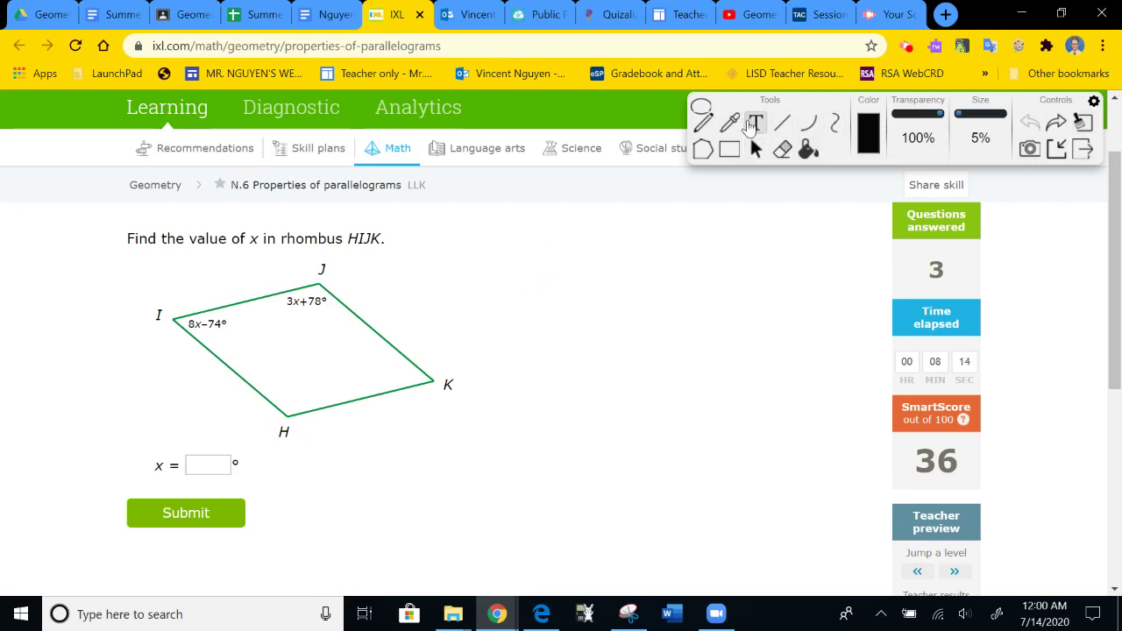
click(476, 297)
text(angle )
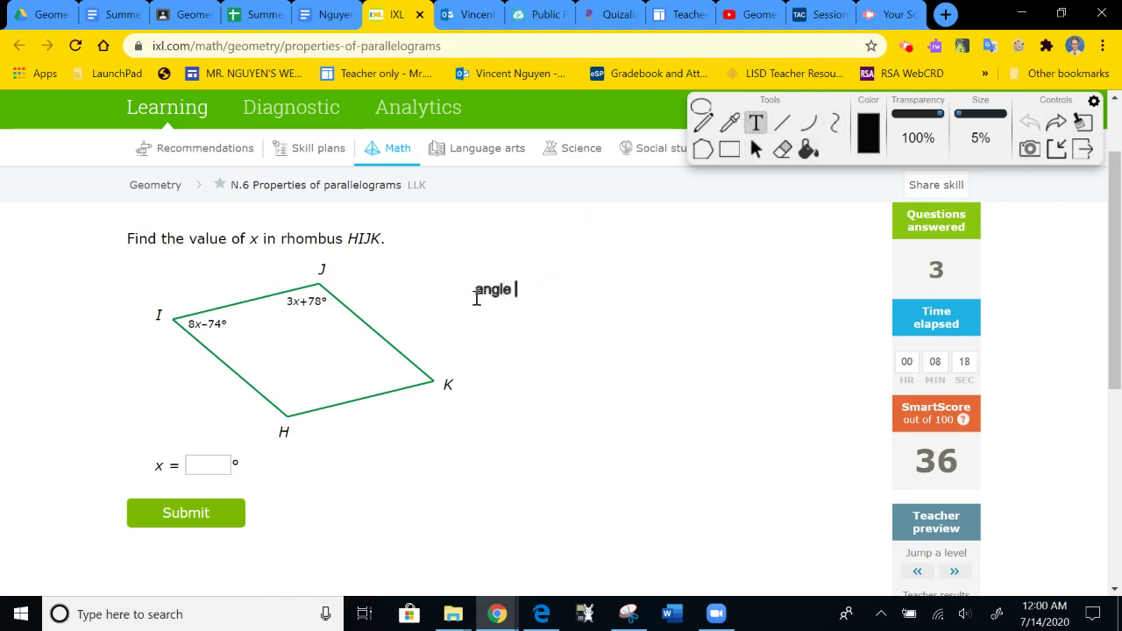
text(I + angle J)
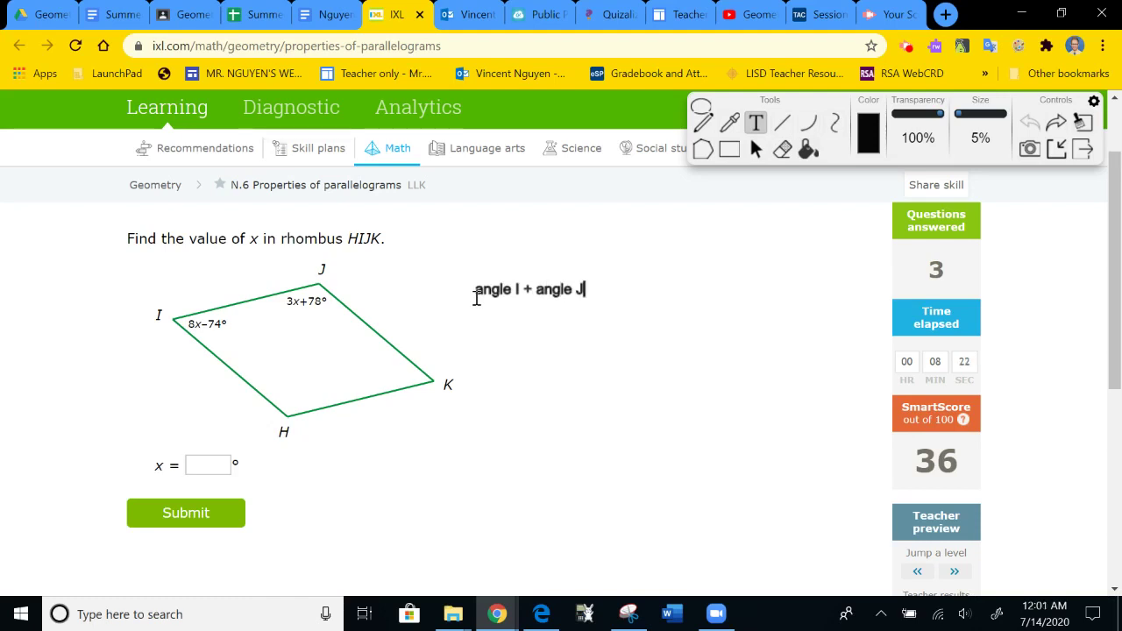
text( = 180)
key(Return)
text(8x-)
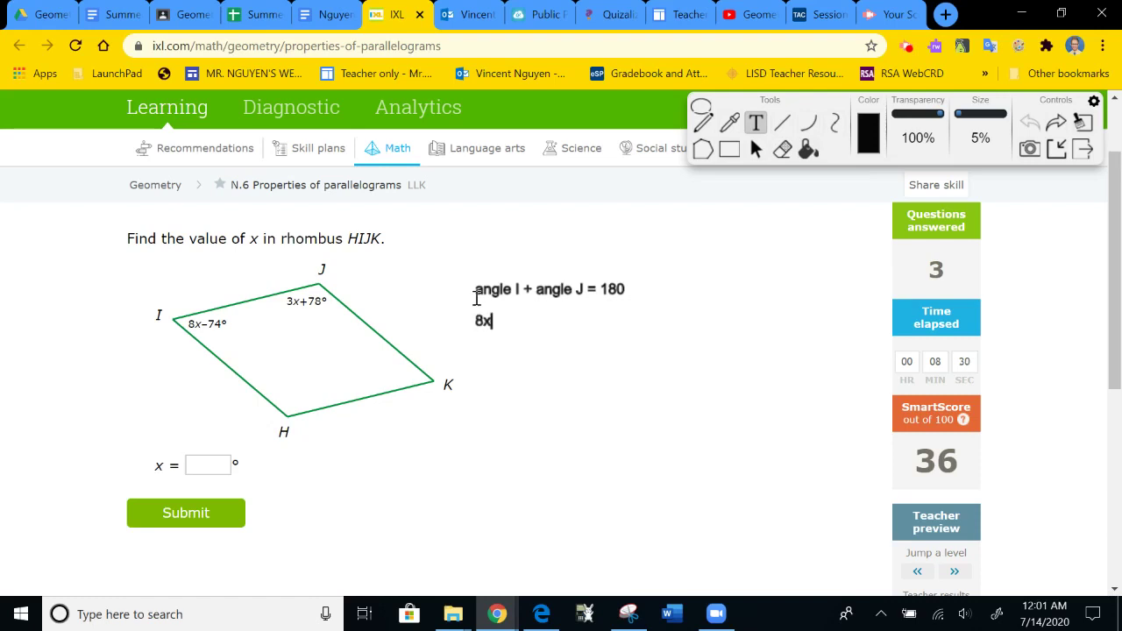
text(74 )
text(+ )
text(3x)
key(BackSpace)
key(BackSpace)
text(3x )
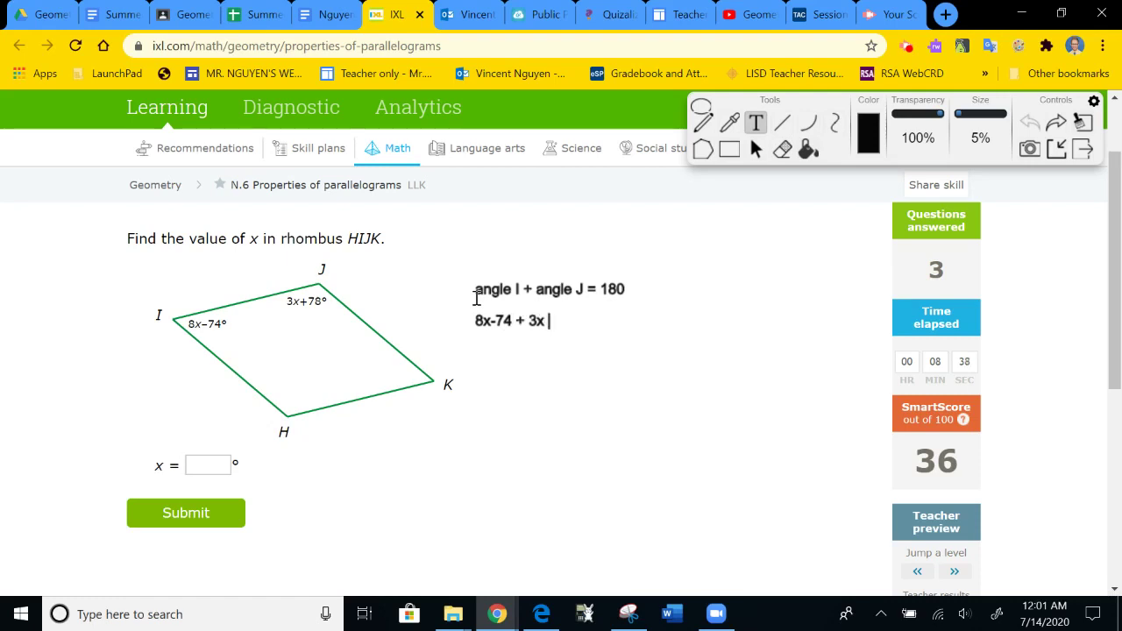
text(+78 = 180)
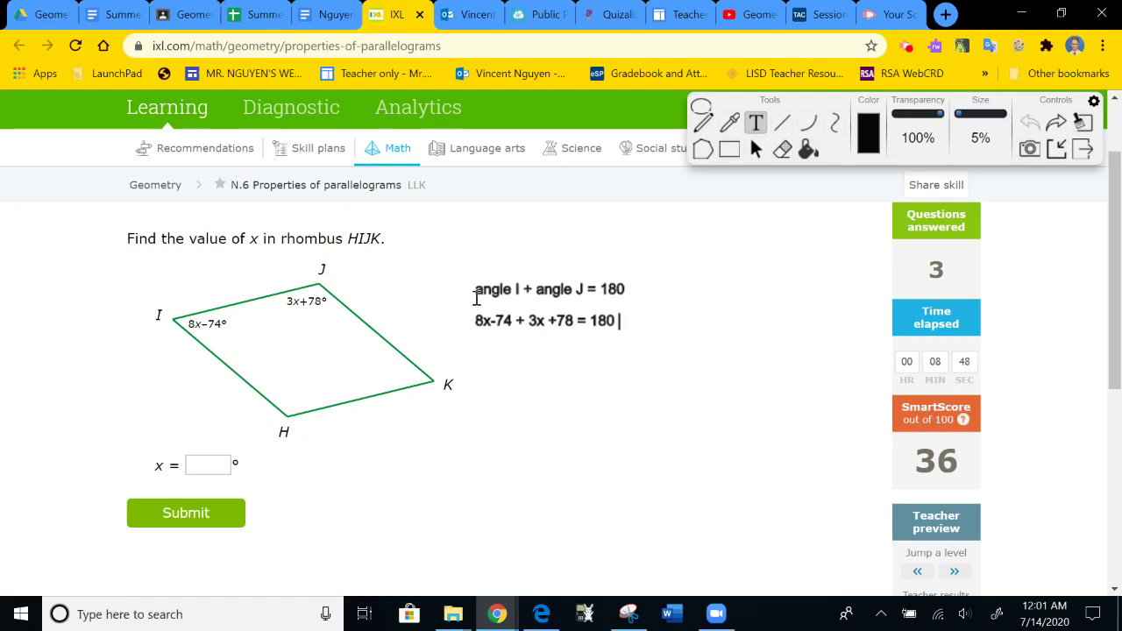
- Simplify the working to 11x + 4 = 180 and x=16
key(Return)
text(11x + 4 =)
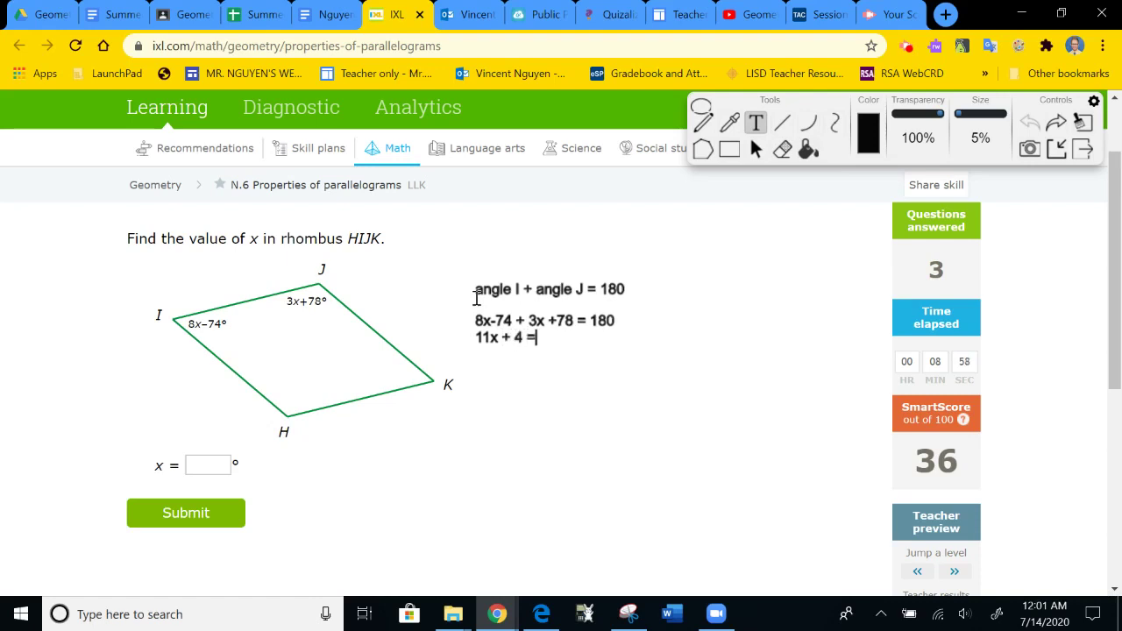
text( 180)
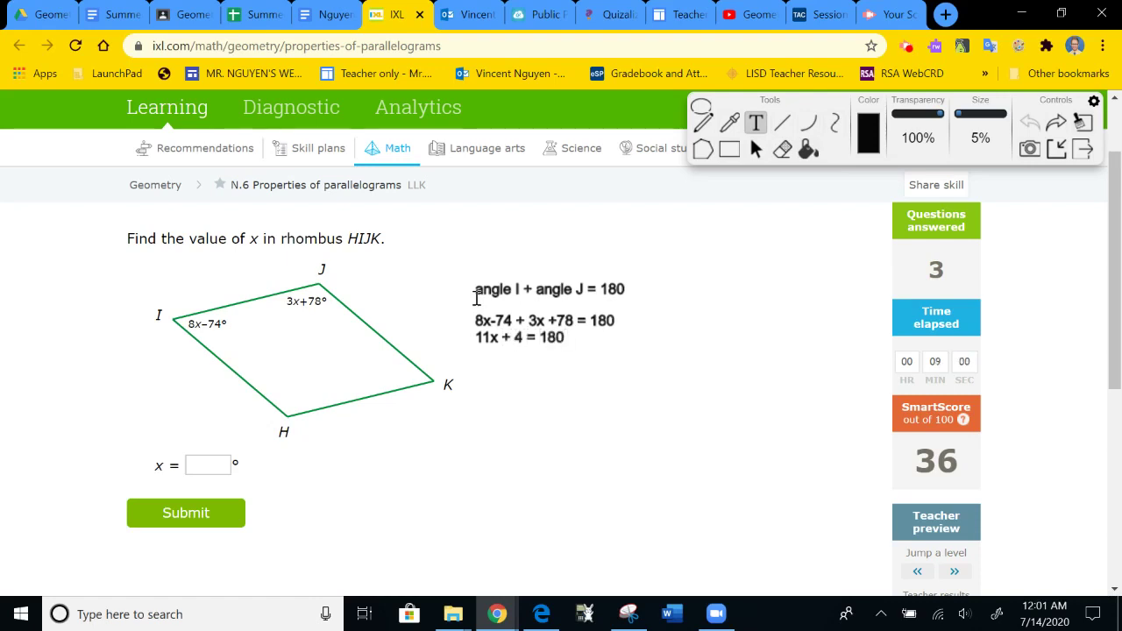
key(Return)
text(x=16)
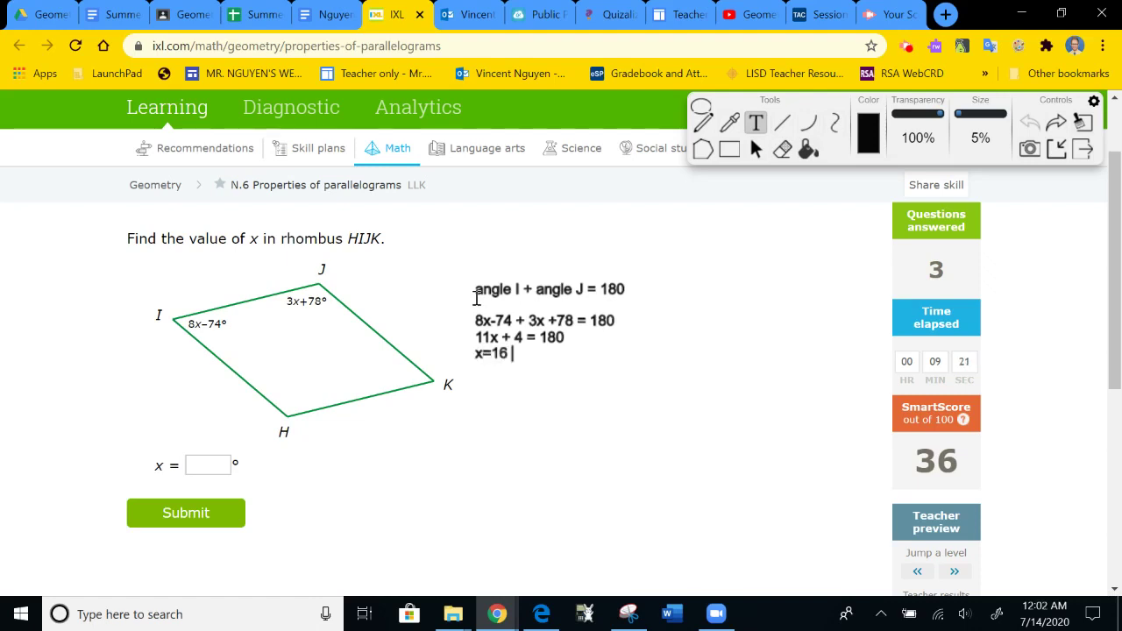
- Submit 16 for x, then undo the old working on the new DEFG question
click(756, 150)
click(207, 466)
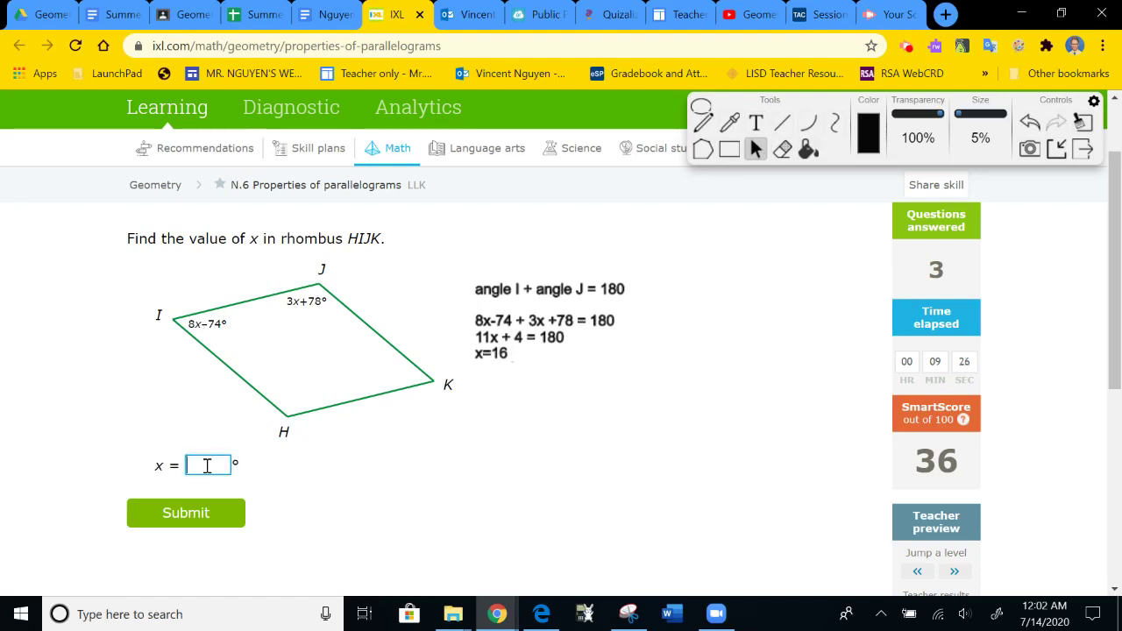
text(16)
click(196, 514)
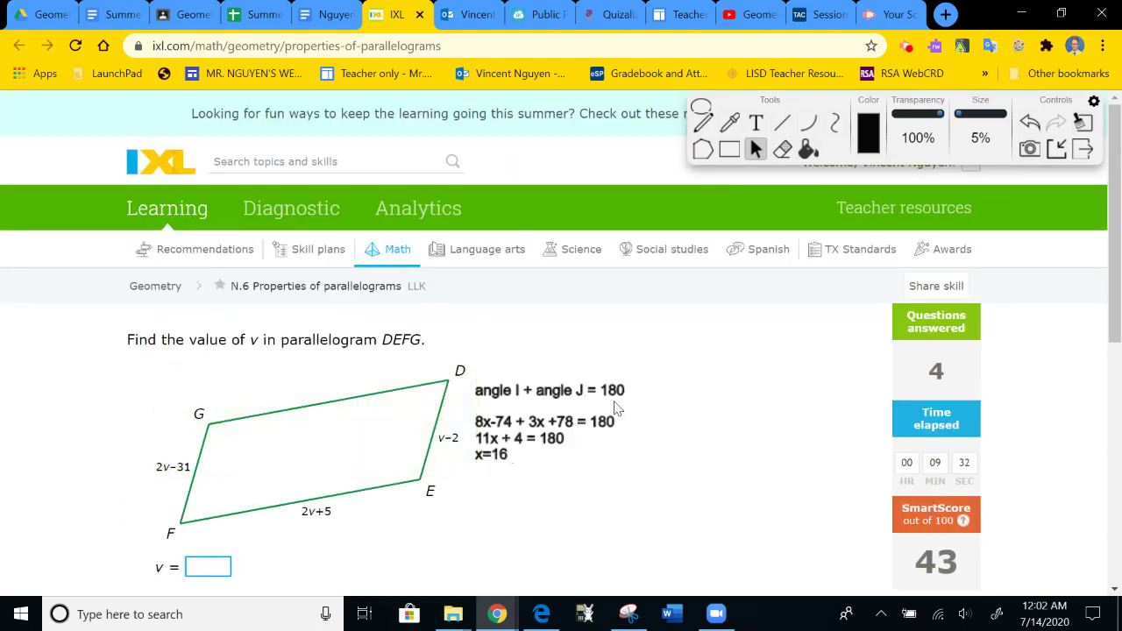
scroll(616, 409, down, 1)
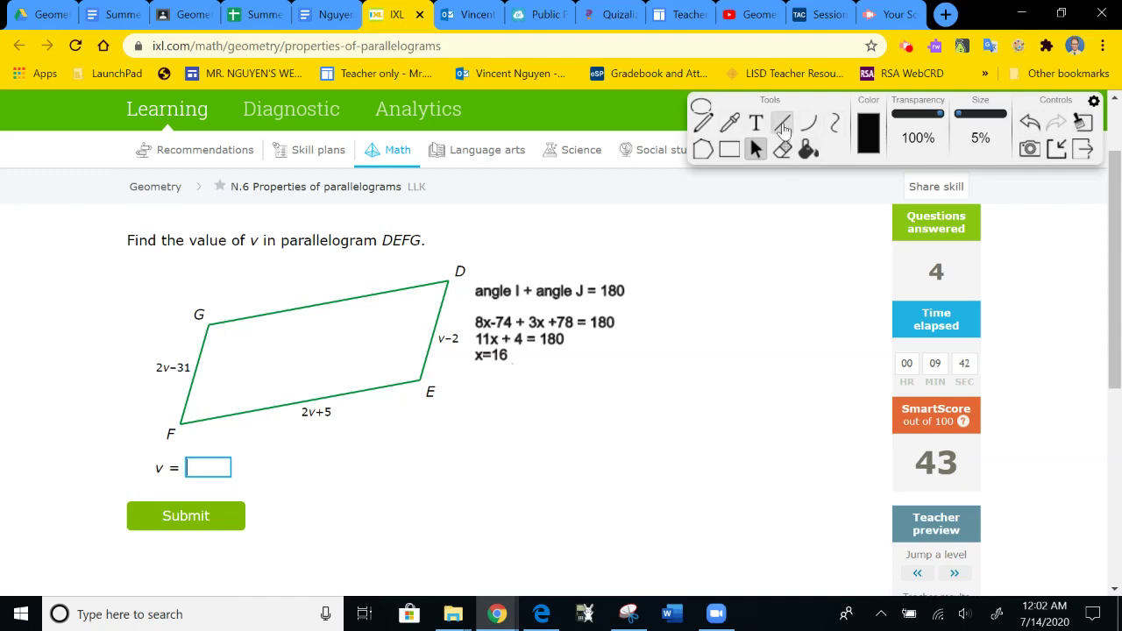
click(1030, 124)
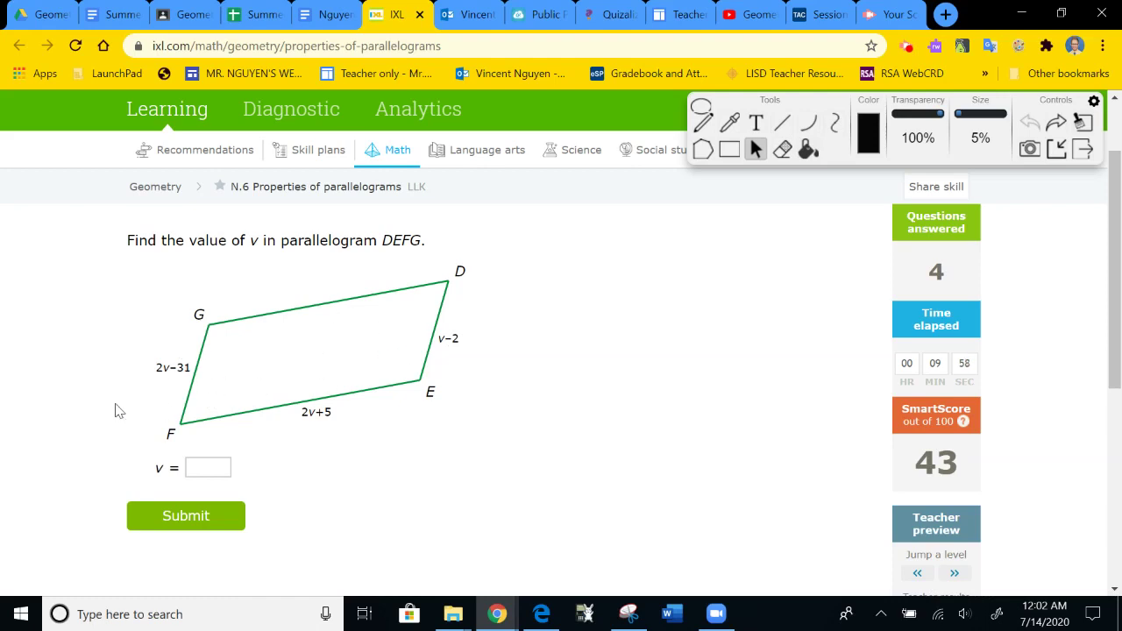
- Circle the 2v+5 label with the pen, then undo the loop
click(731, 127)
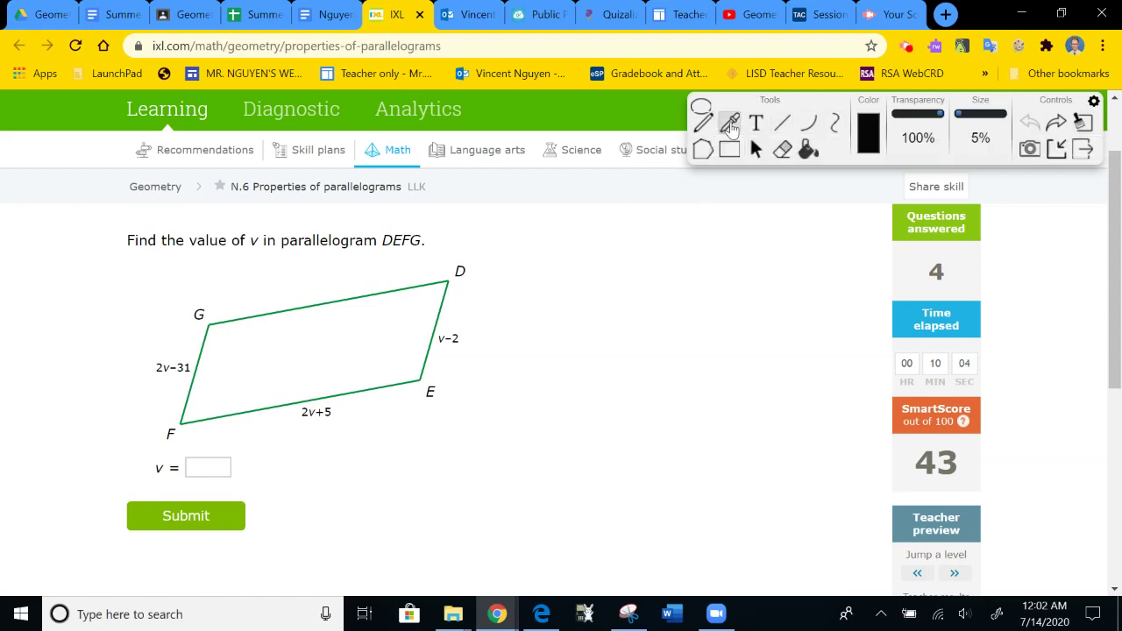
click(703, 123)
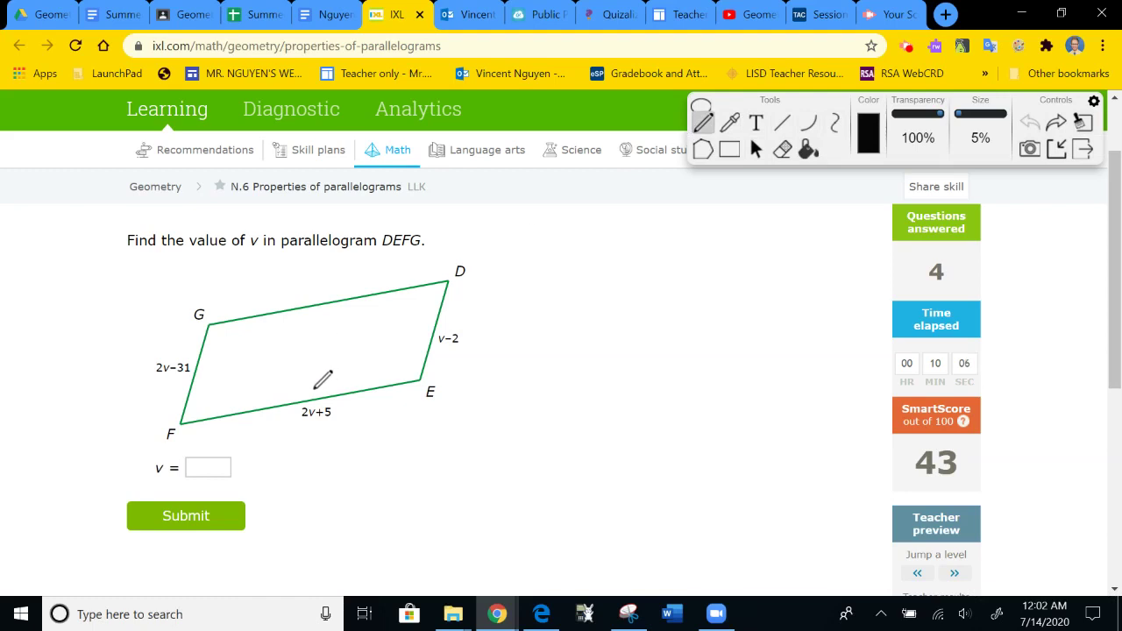
mouse_move(315, 386)
mouse_down()
mouse_move(354, 414)
mouse_move(317, 399)
mouse_up()
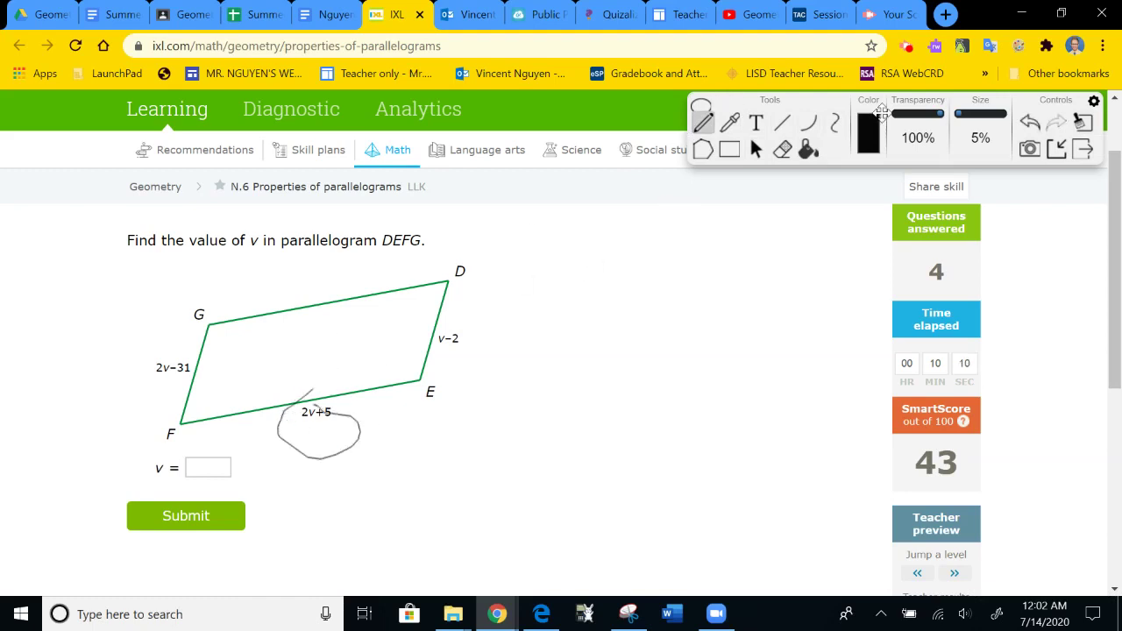
click(1029, 122)
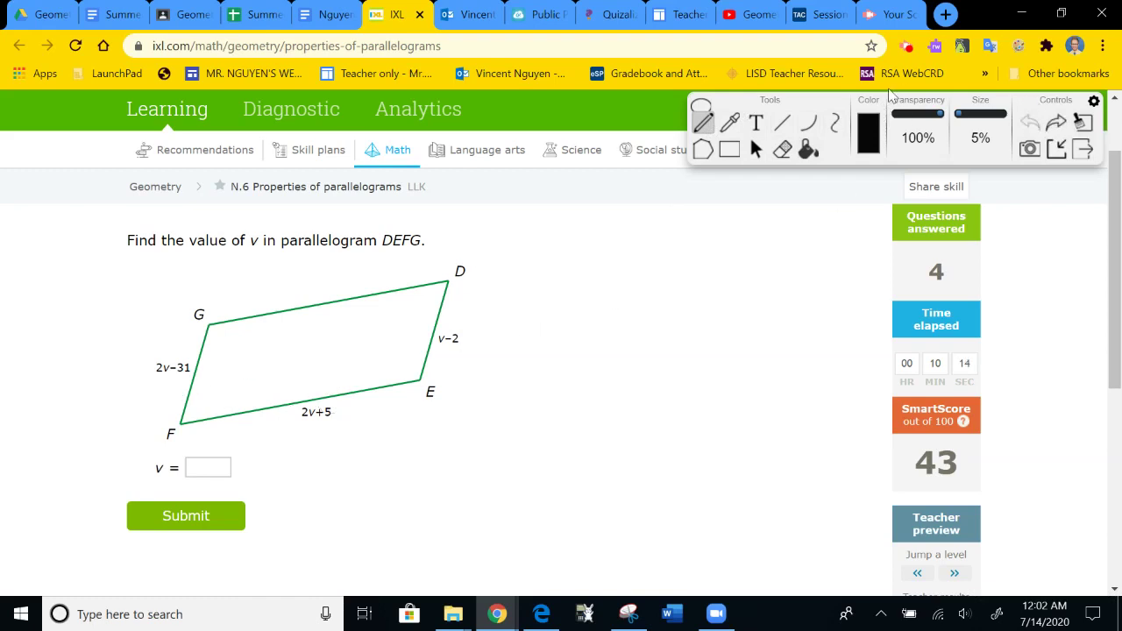
- Type GF = ED, 2v - 31 = v - 2, and v = 29 beside the parallelogram
click(753, 125)
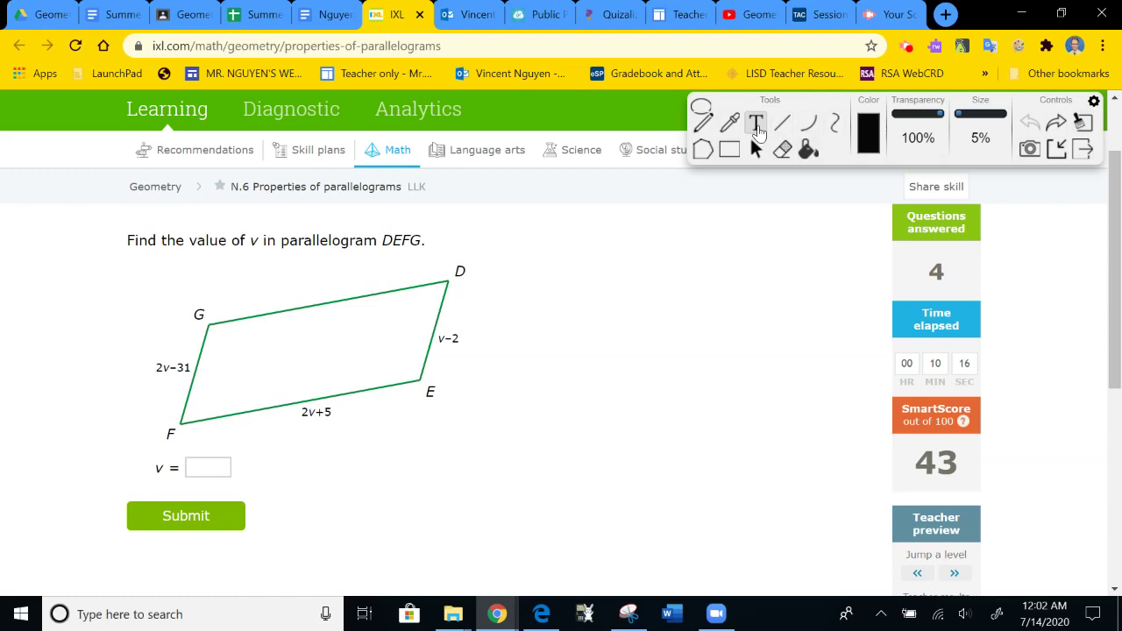
click(551, 325)
text(GF)
text( = ED )
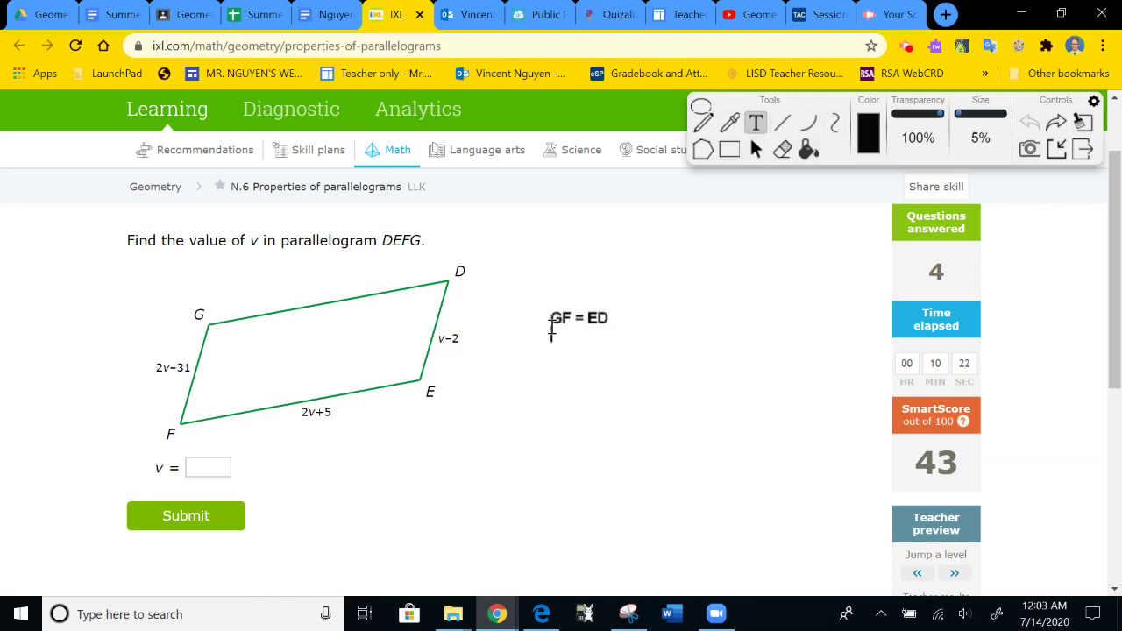
text(2)
text(v)
key(BackSpace)
text(v - 31 = v - 2)
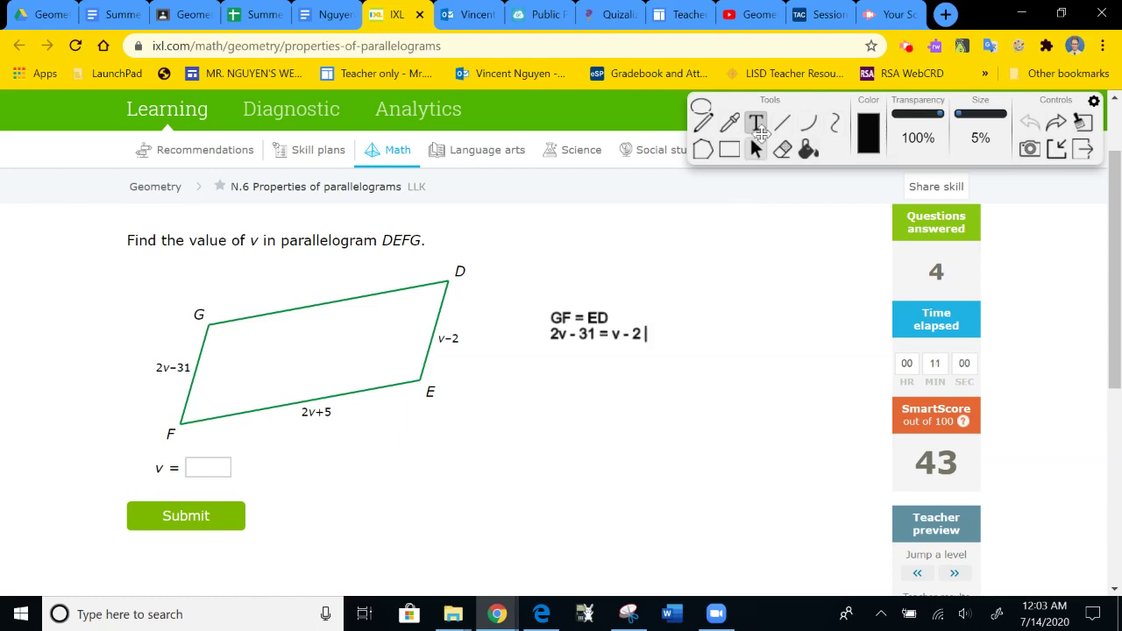
key(Return)
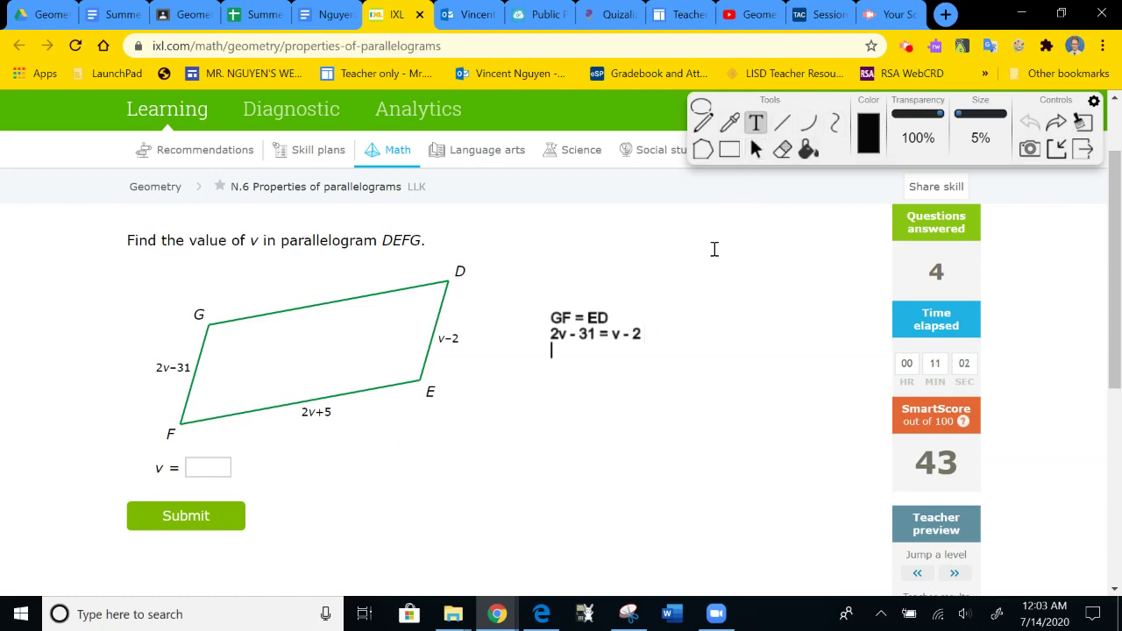
text(v = 29)
- Enter 29 in the v answer box
click(752, 151)
click(211, 469)
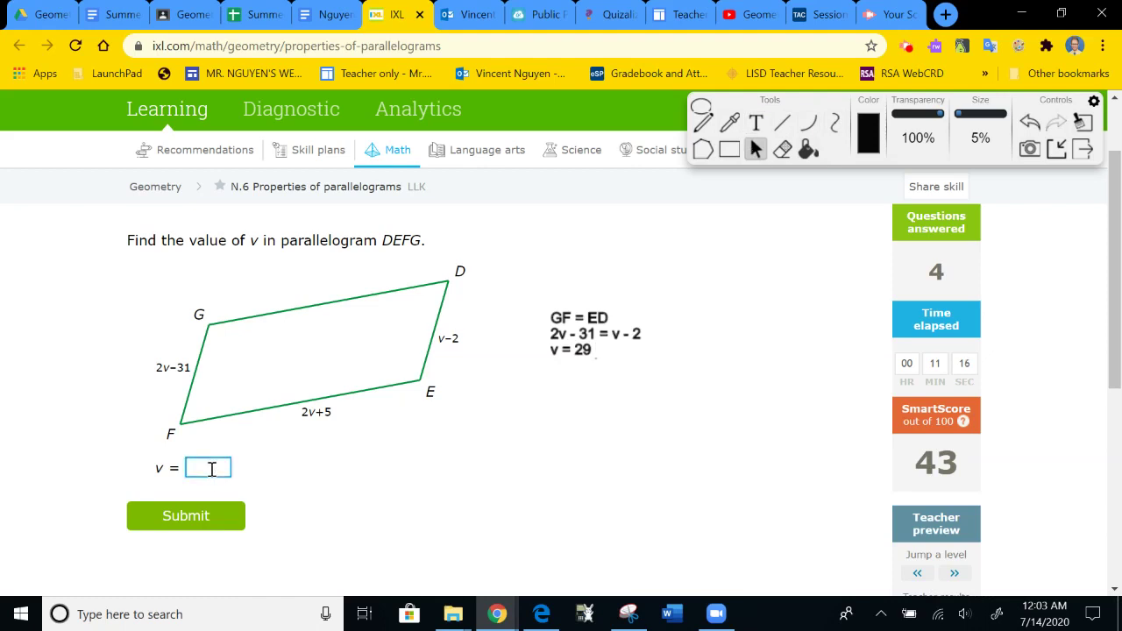
text(29)
- Submit v = 29, clear the old annotations, and jump ahead two question levels
click(213, 523)
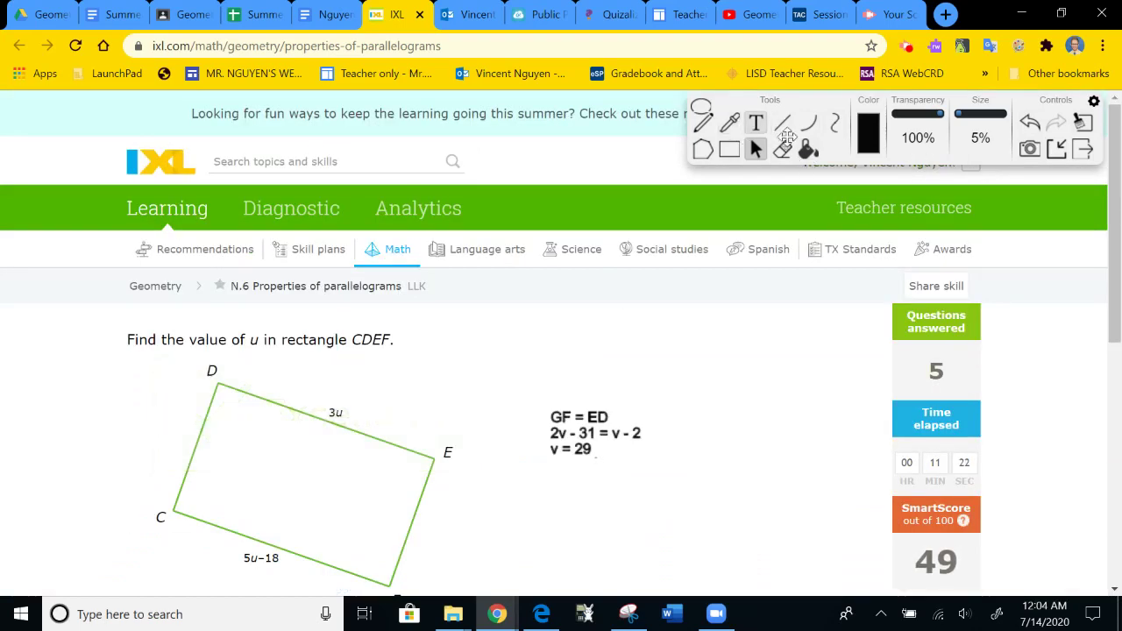
click(1031, 122)
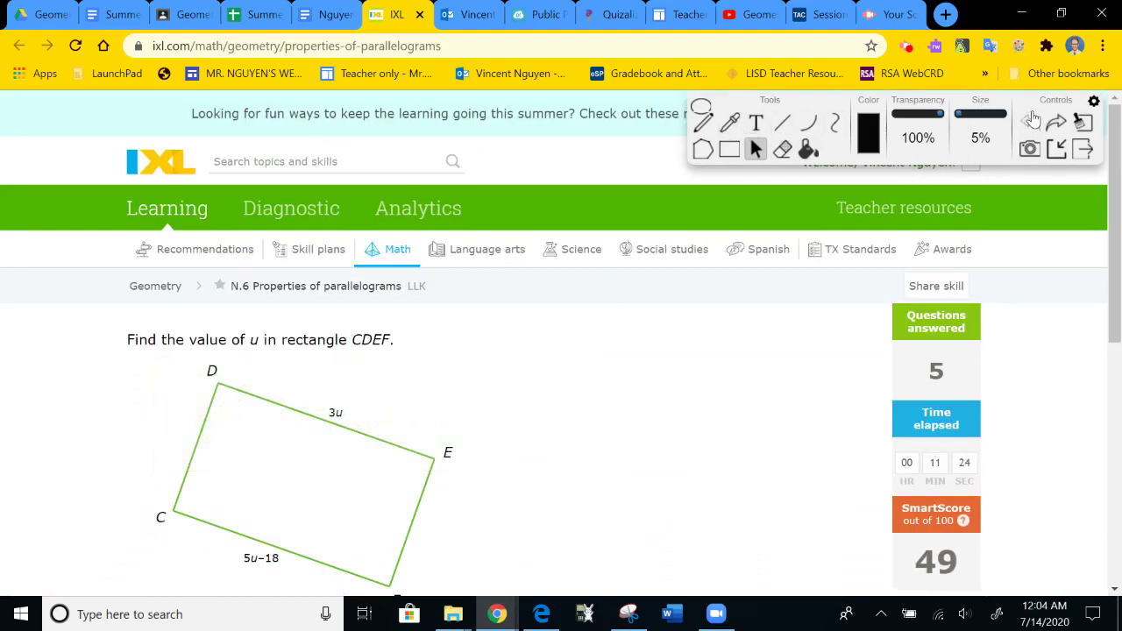
scroll(703, 390, down, 3)
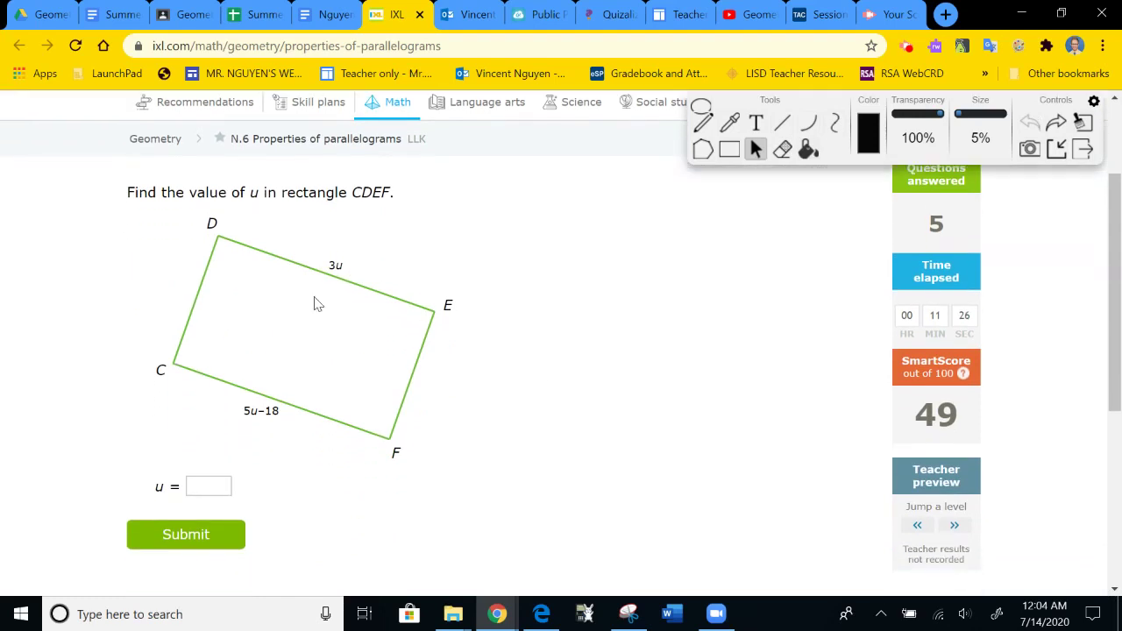
click(953, 525)
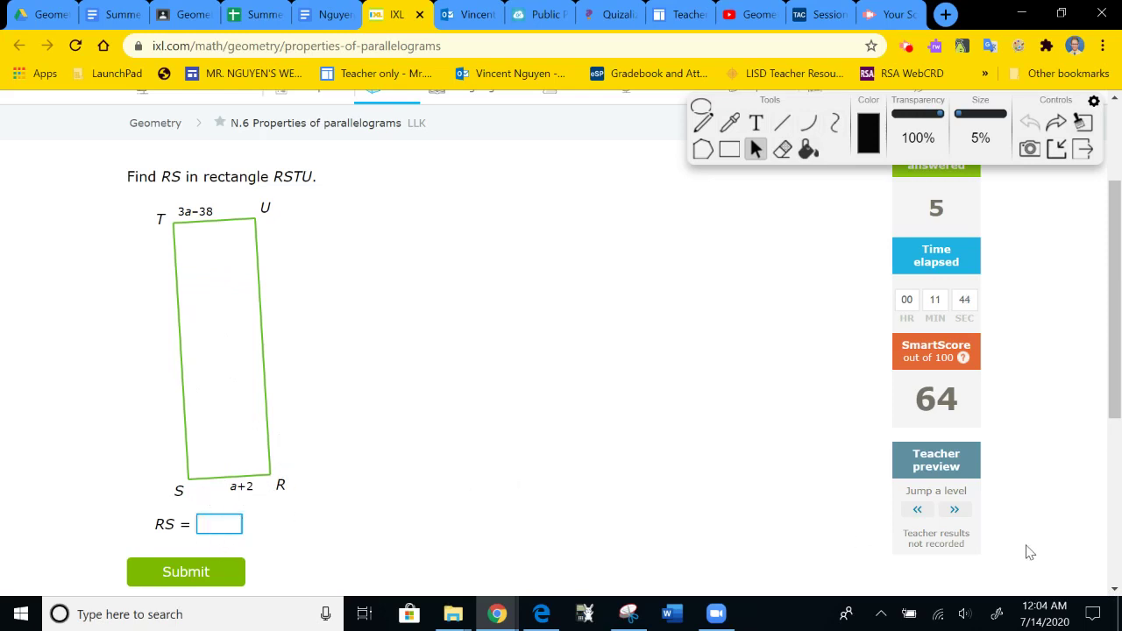
click(954, 511)
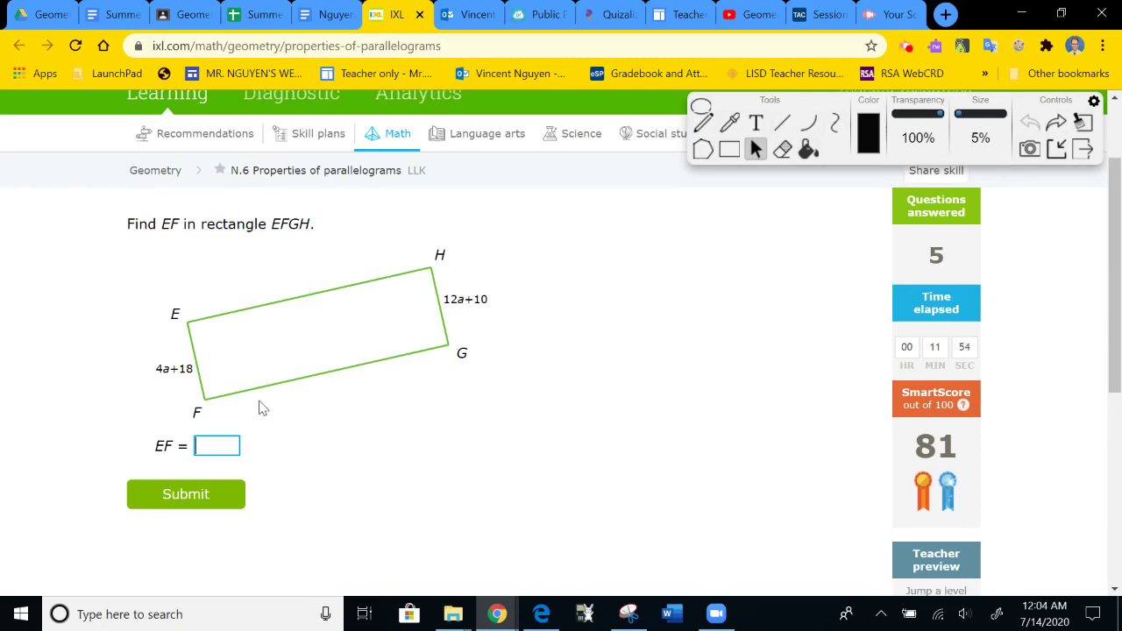
- Type EF = HG, 4a + 18 = 12a + 10, 8 = 8a, 1= a, 4(1) + 18 beside the rectangle
click(751, 131)
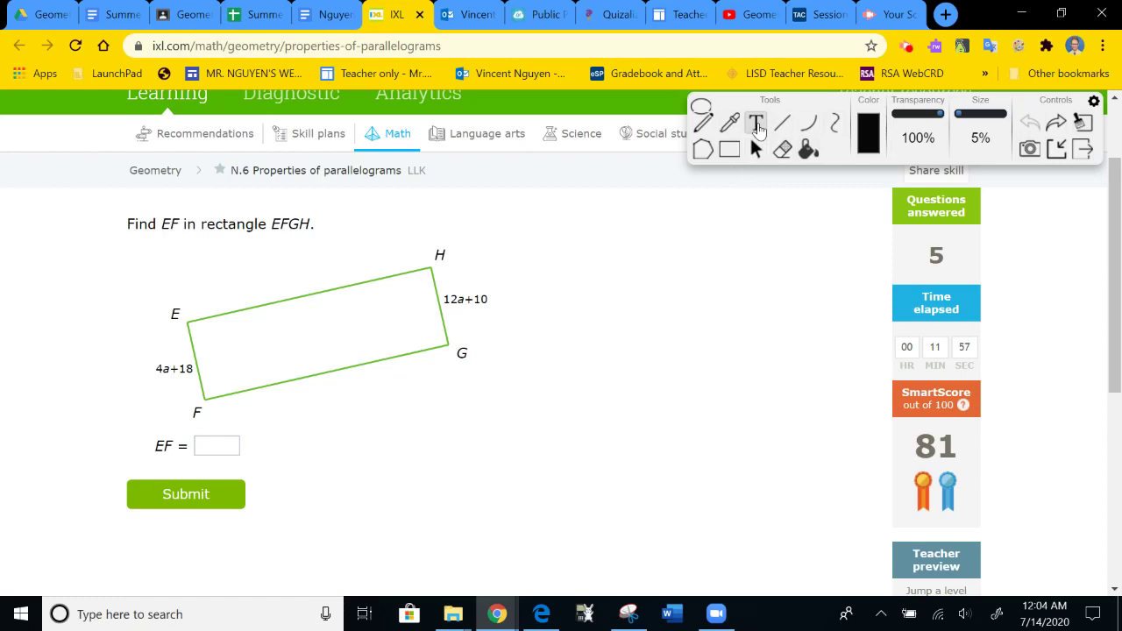
click(524, 297)
text(EF = HG)
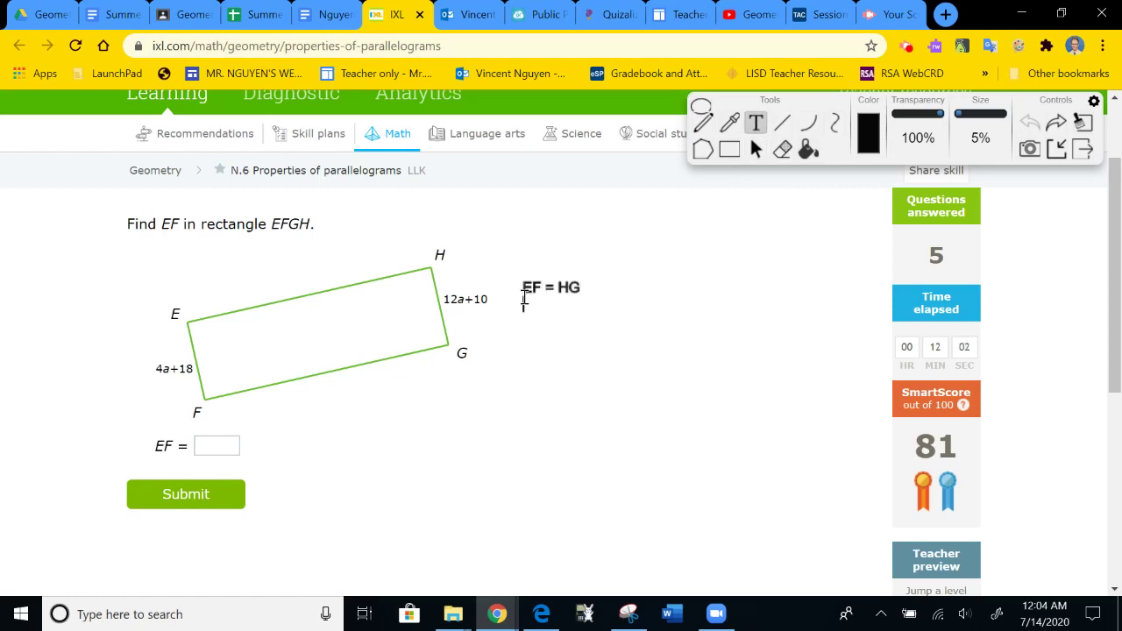
key(Return)
text(4a + 18 = 12a +)
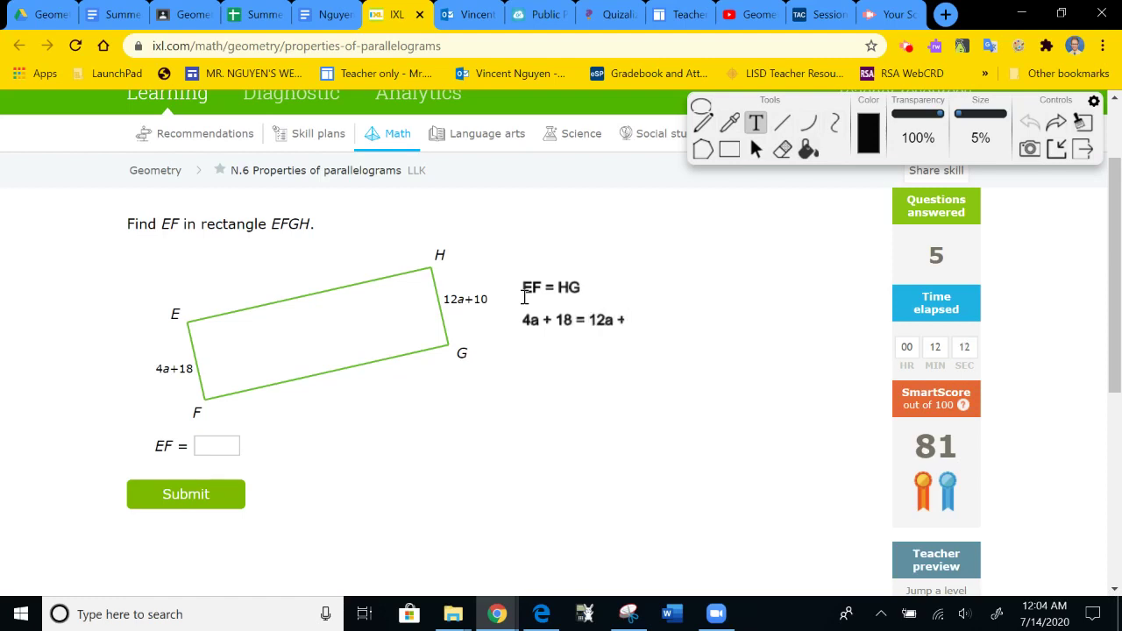
text( 10)
key(Return)
text(8 = 8a)
key(Return)
text(1=)
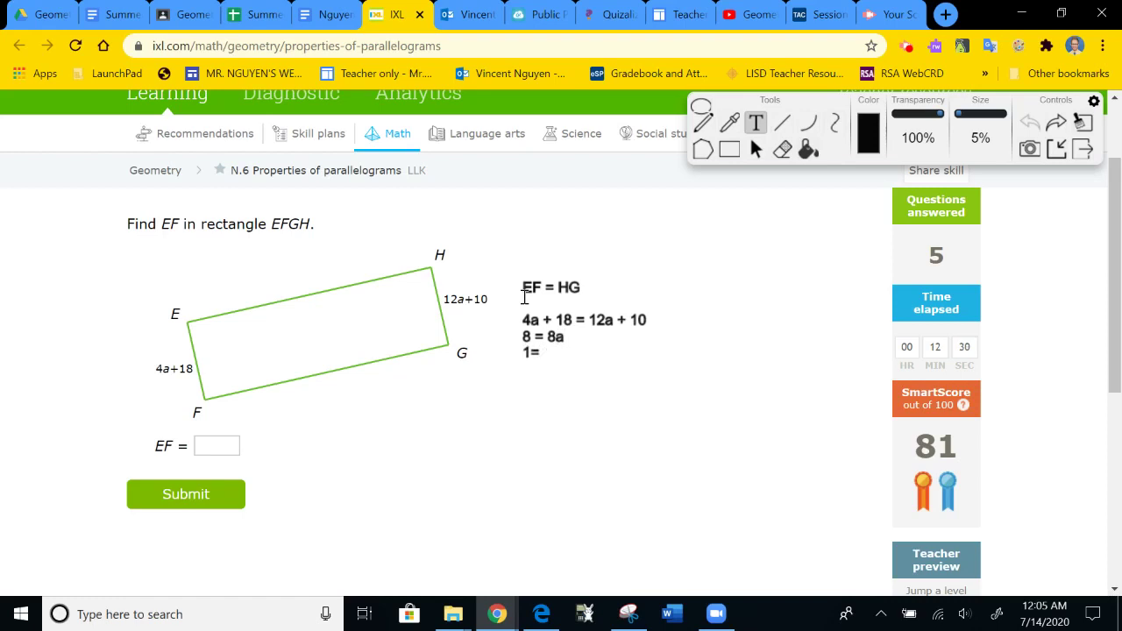
text( a)
text(4()
text(1))
text( + 1)
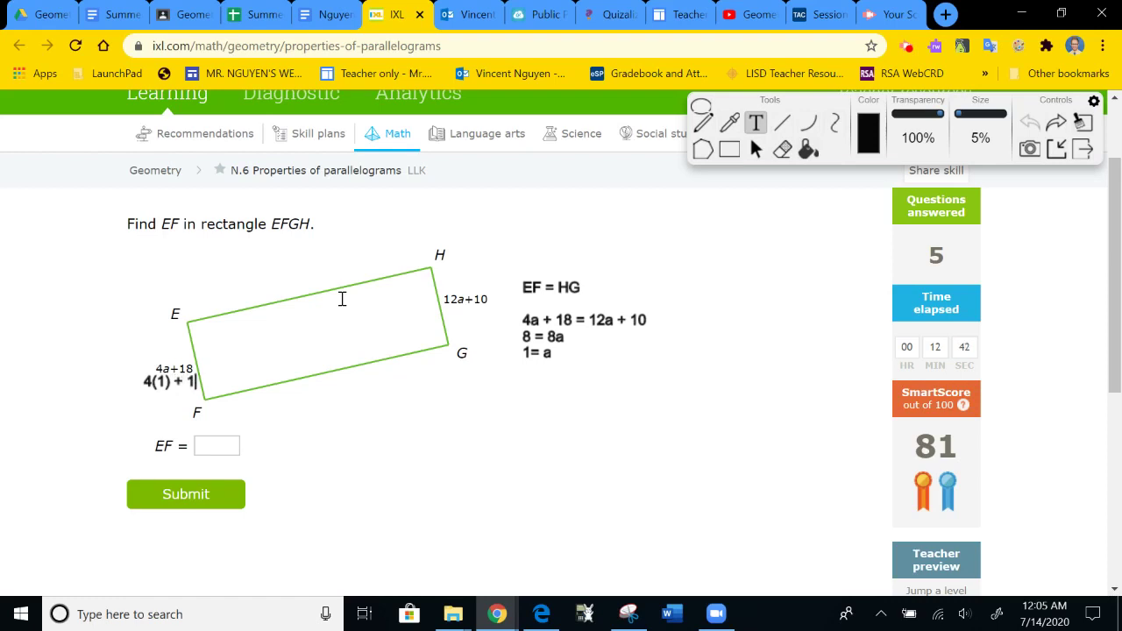
text(8)
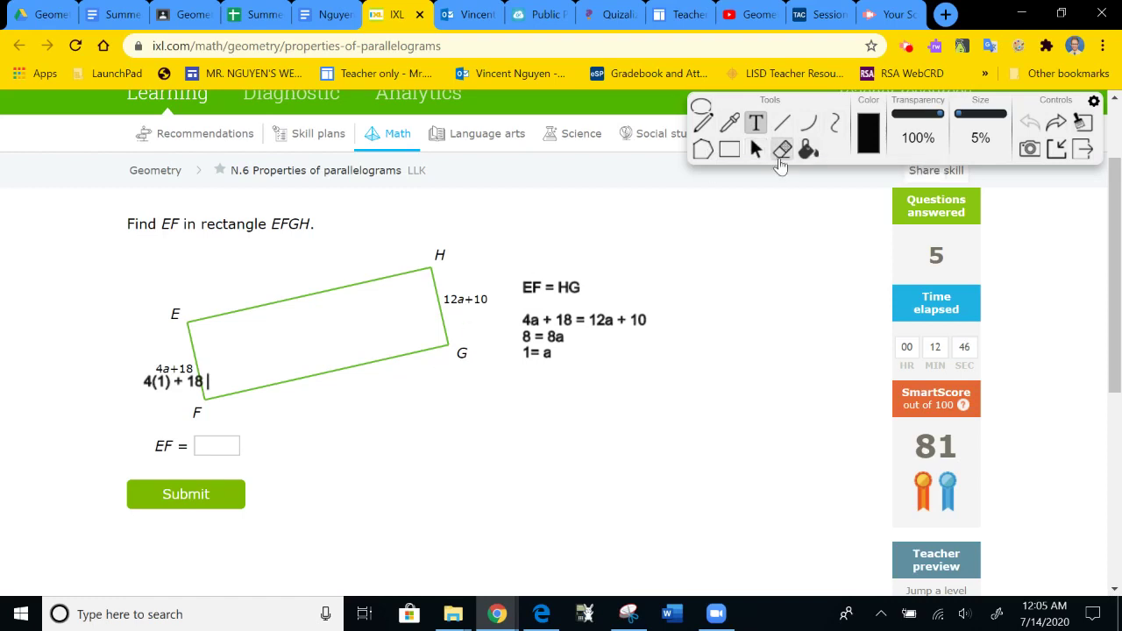
- Enter 22 as EF and submit the answer
click(758, 153)
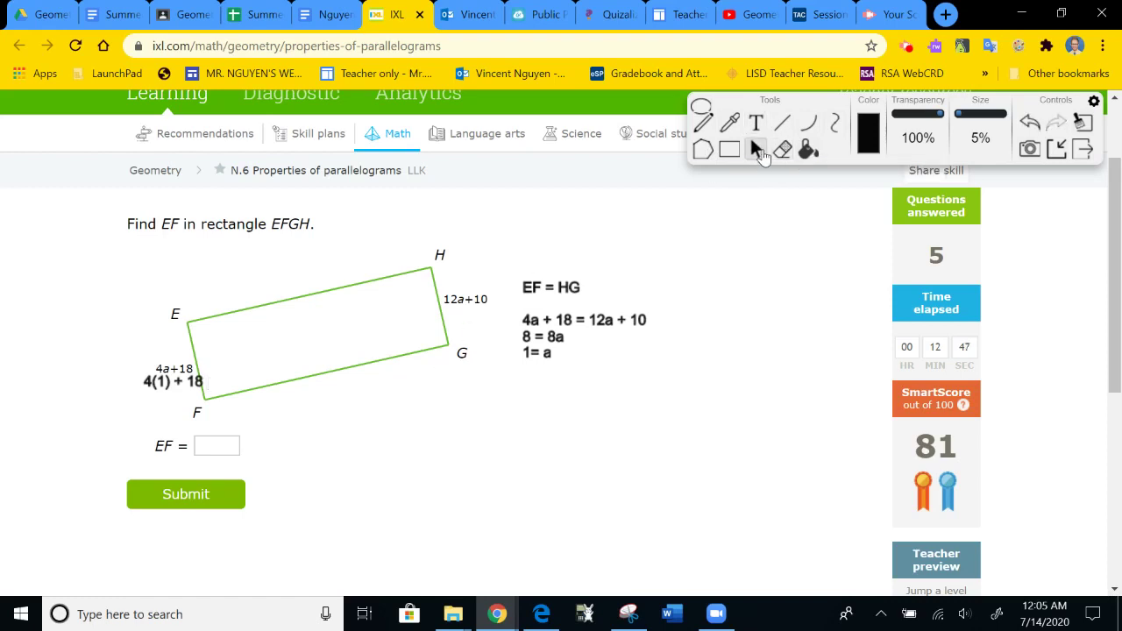
click(226, 442)
text(22)
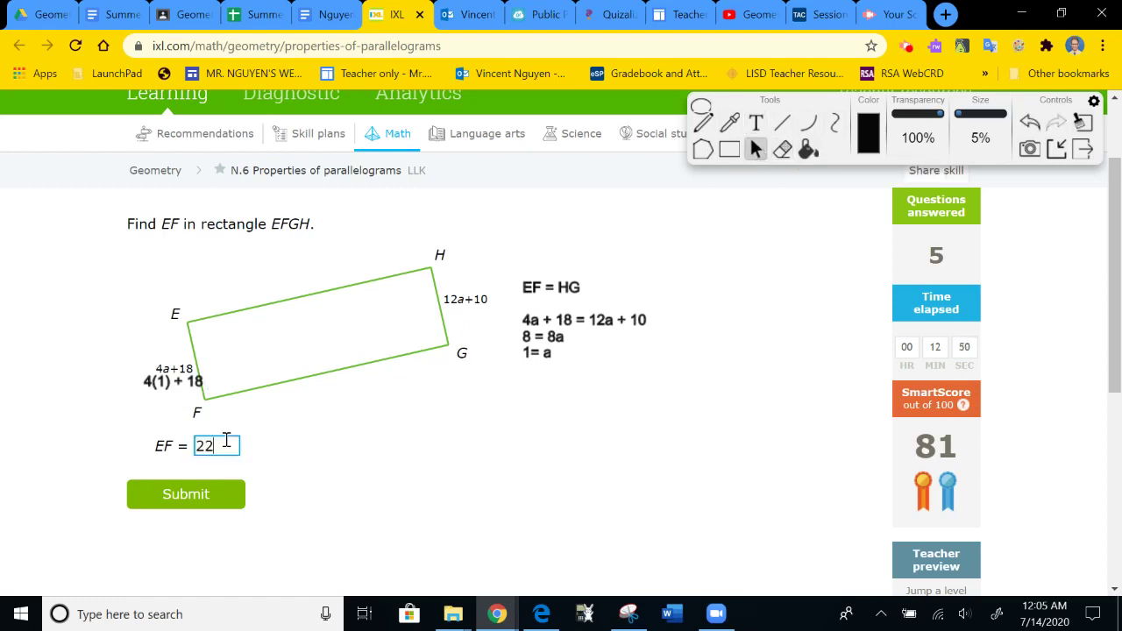
click(215, 494)
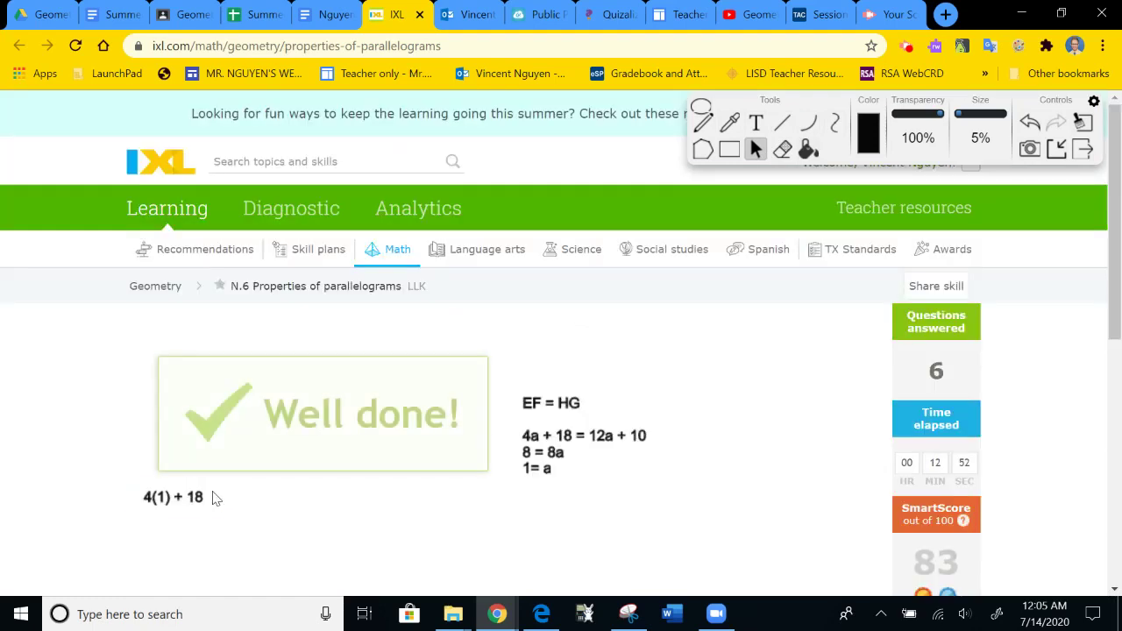
- Undo the EFGH annotations and jump a level ahead to the QRST question
click(1032, 125)
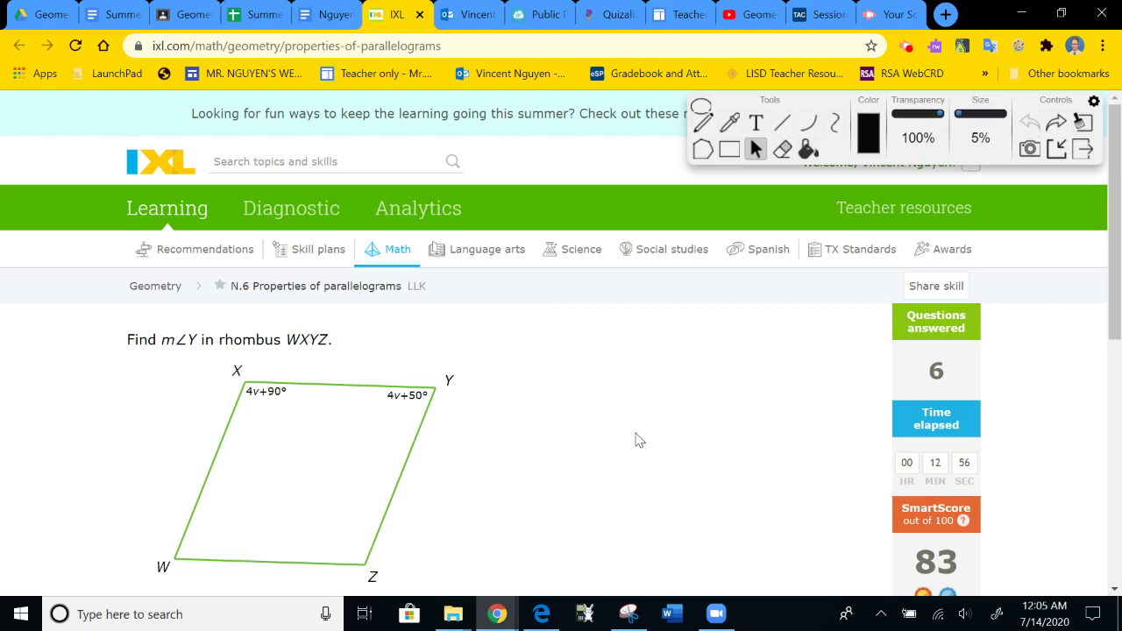
scroll(634, 438, down, 2)
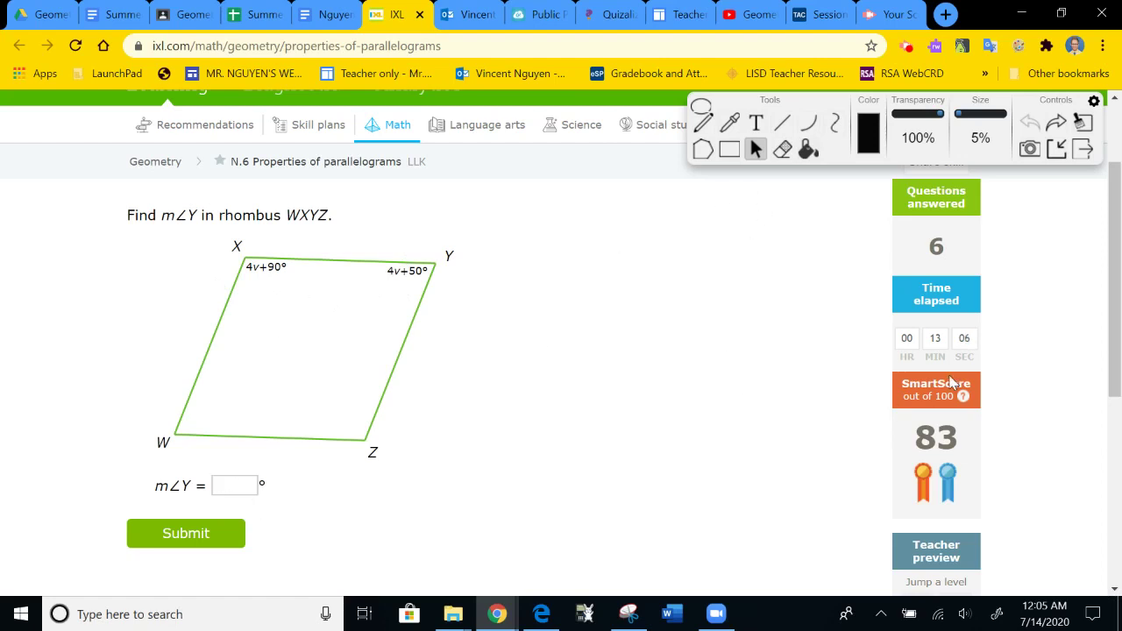
scroll(833, 406, down, 1)
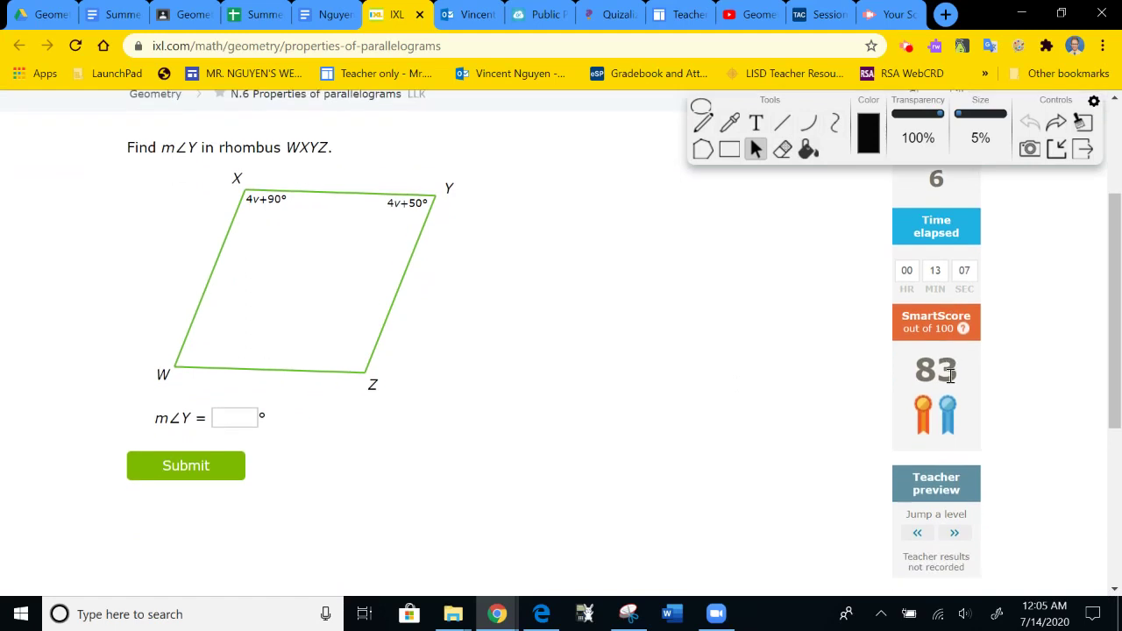
click(954, 534)
scroll(610, 458, down, 1)
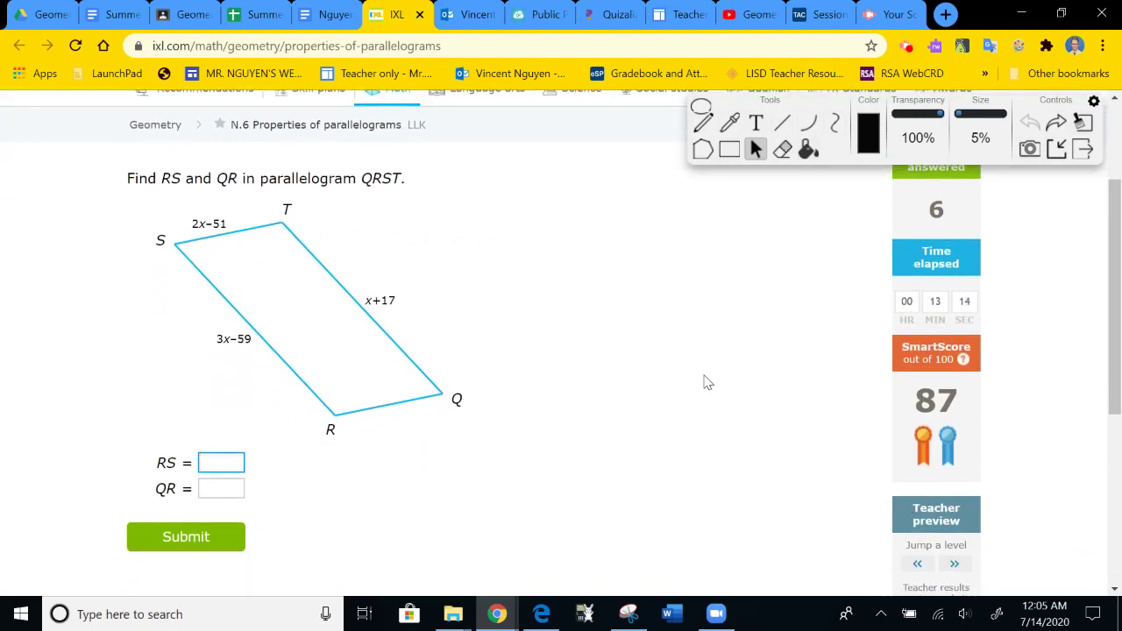
scroll(701, 309, down, 1)
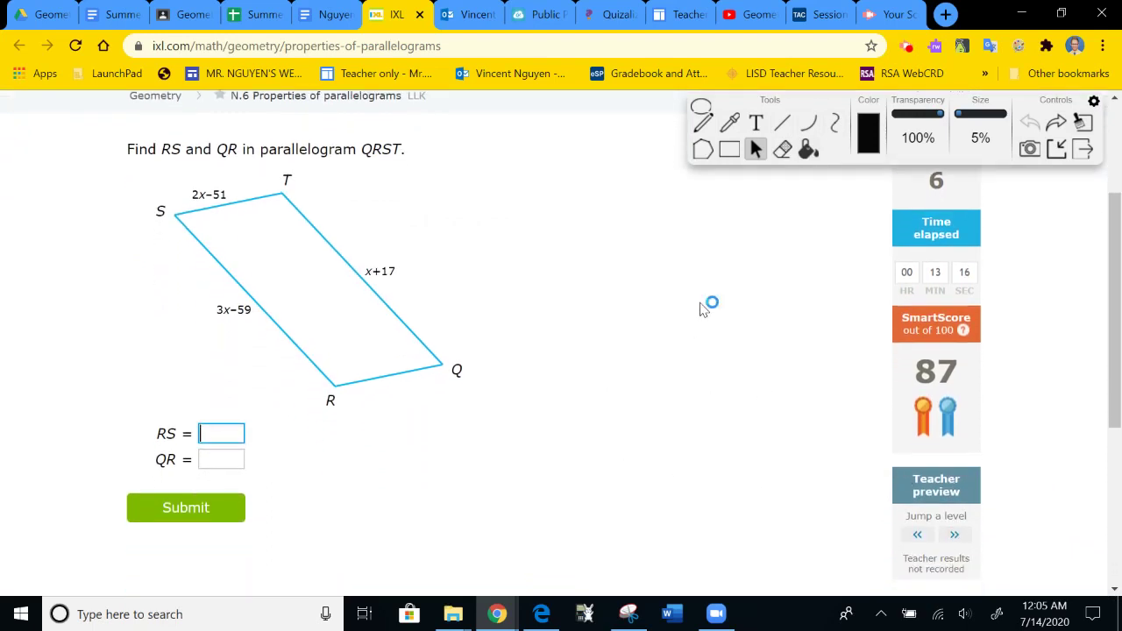
- Type SR = TQ, 3x - 59 = x + 17, 2x = 76, x = 38 beside parallelogram QRST
click(757, 126)
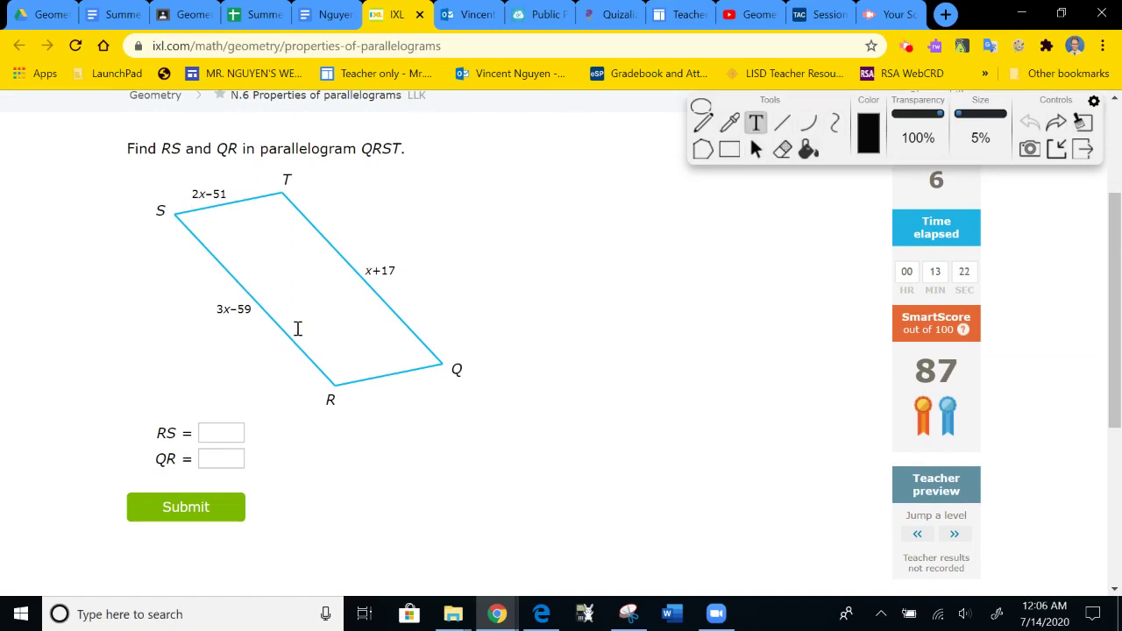
click(495, 259)
text(SR = TQ)
key(Return)
text(3x)
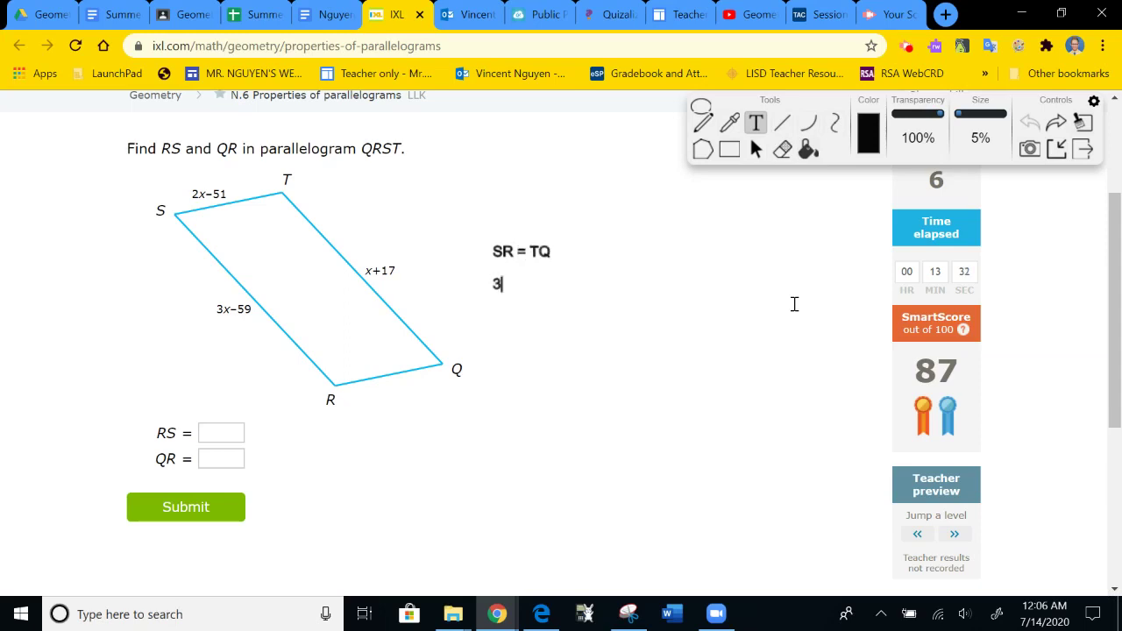
text( - 59 = x + 17)
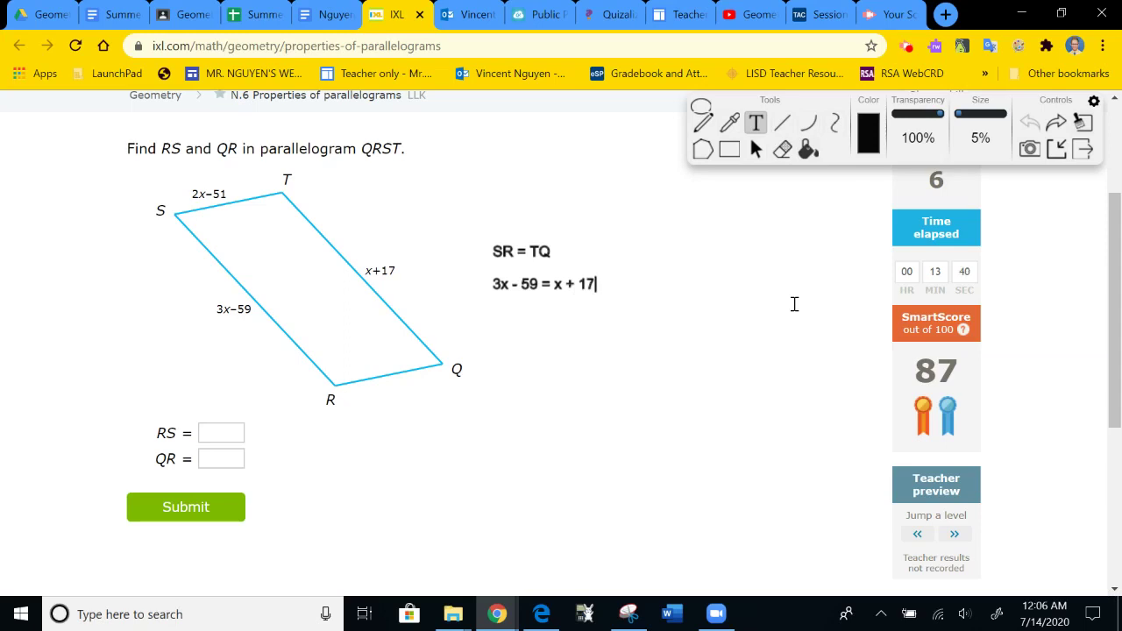
key(Return)
text(2x )
text(= )
text(76 )
text(x =)
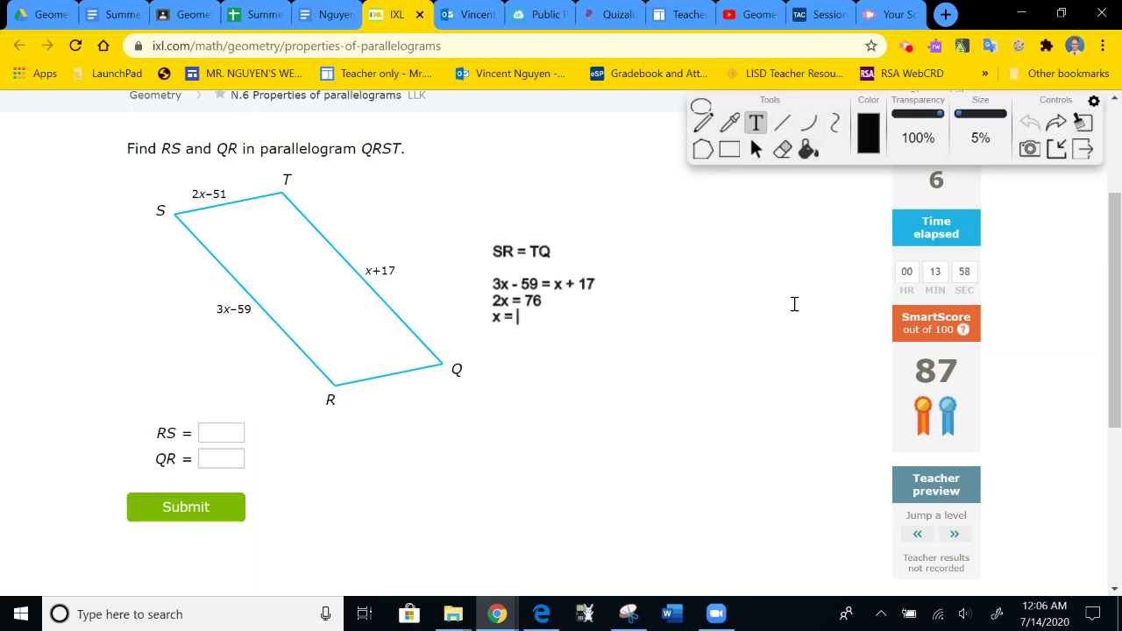
text(28)
key(BackSpace)
key(BackSpace)
text(38)
- Write 3(38) - 59 with the result 55 beside side RS
click(176, 342)
text(3(3)
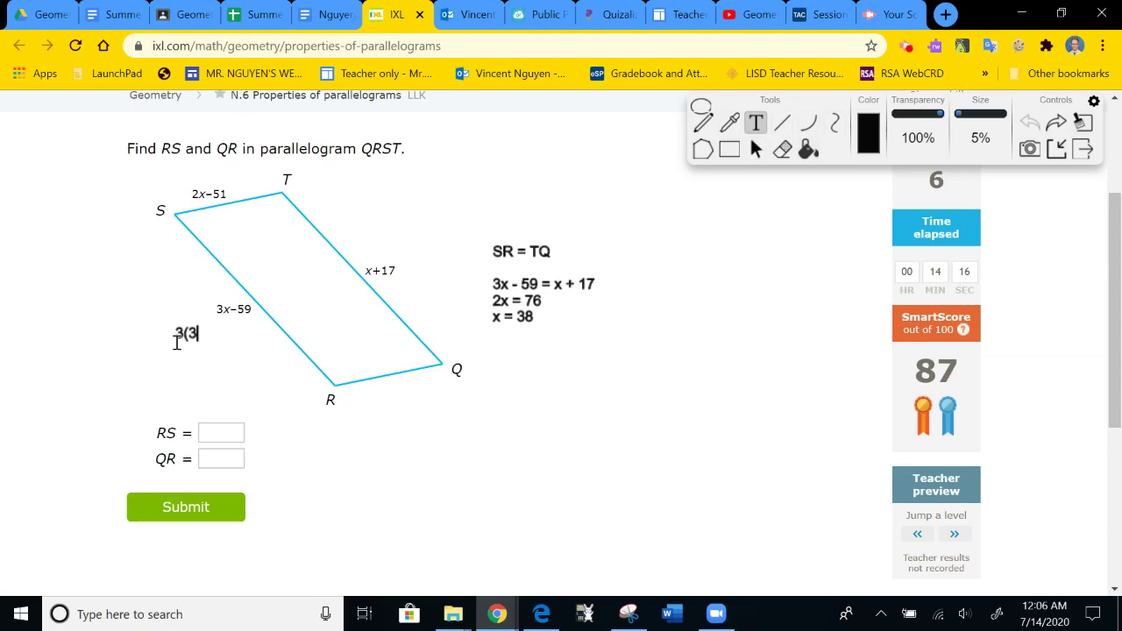
text(8) - 59)
key(Return)
text(55)
- Write 2(38) - 51 = 25 above the 2x−51 label
click(185, 173)
click(187, 184)
text(2()
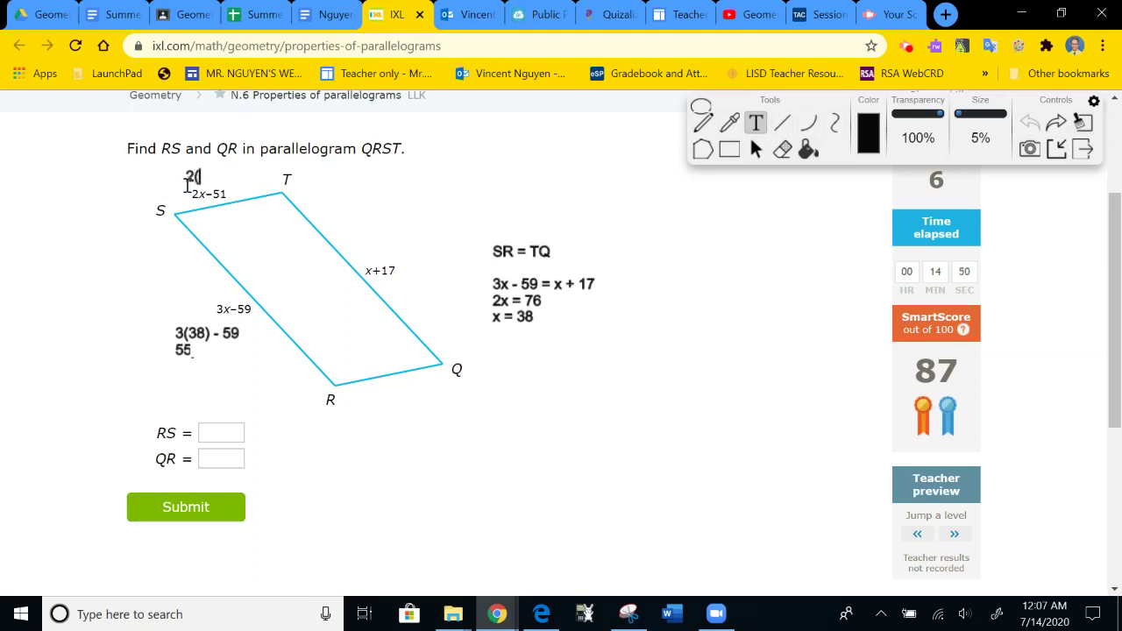
text(38) - 51)
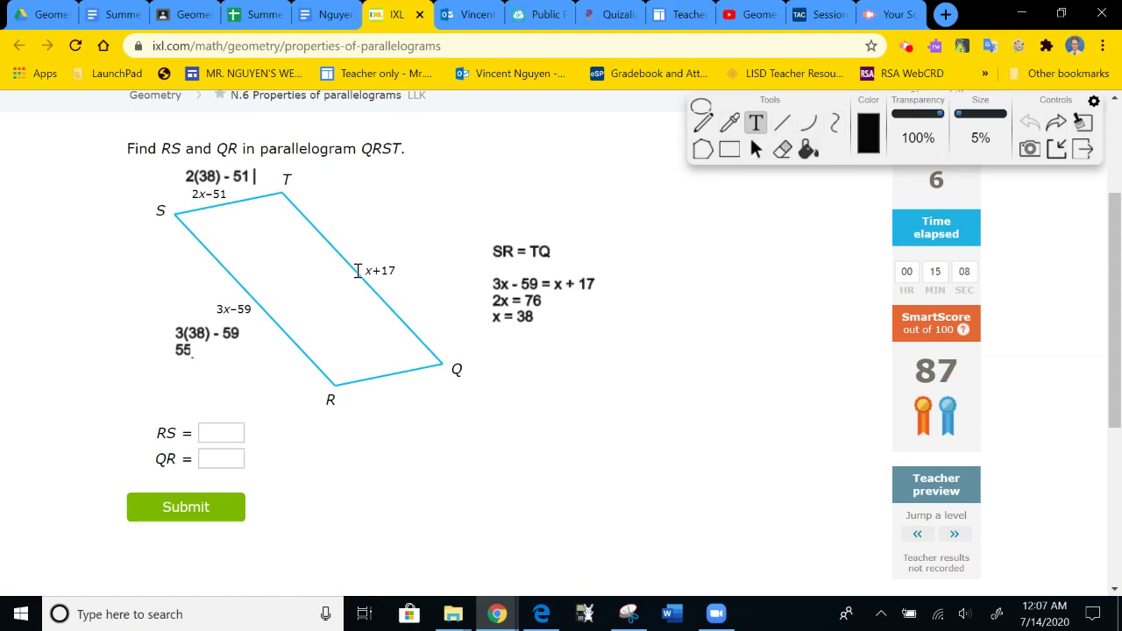
text(= 25)
- Submit RS = 55 and QR = 25, then undo the old notes
click(755, 150)
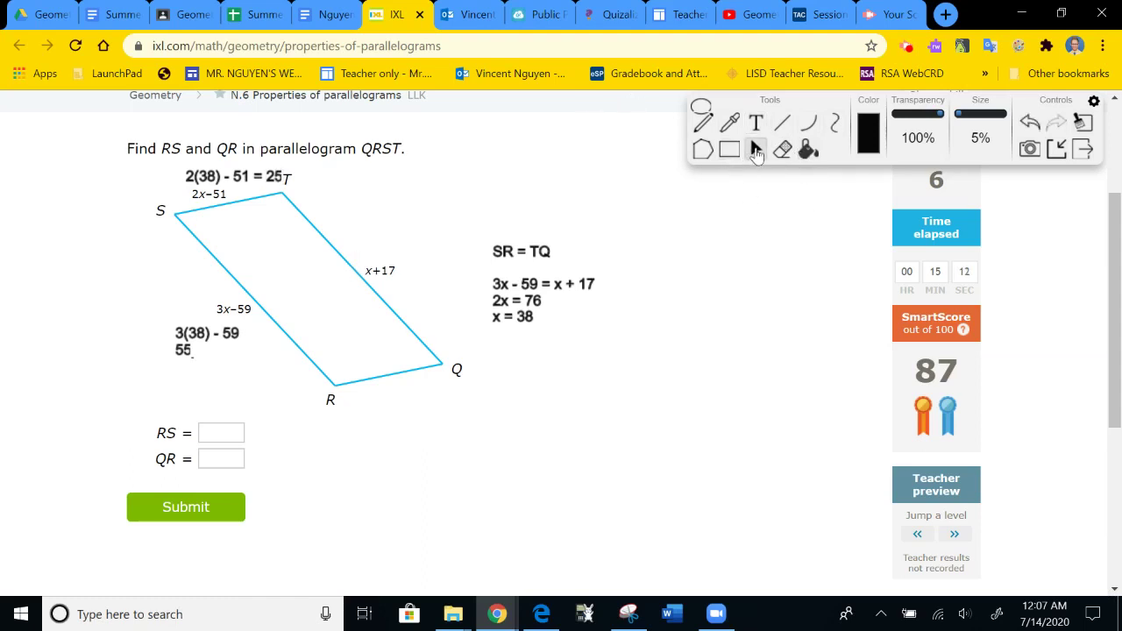
click(220, 436)
text(5)
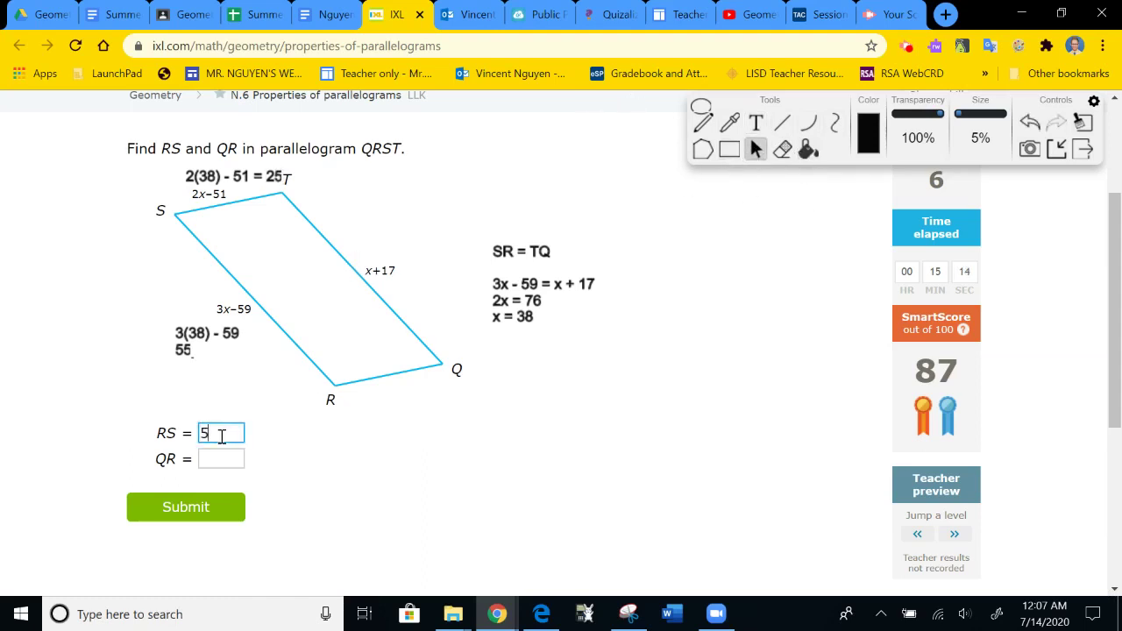
text(5)
click(222, 460)
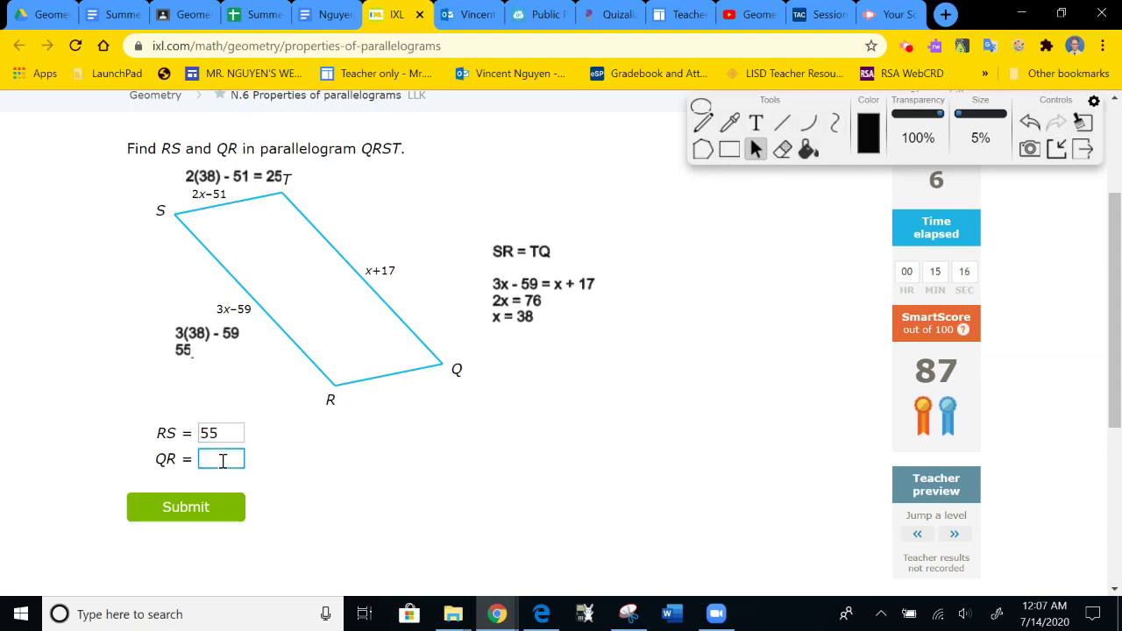
text(25)
click(195, 506)
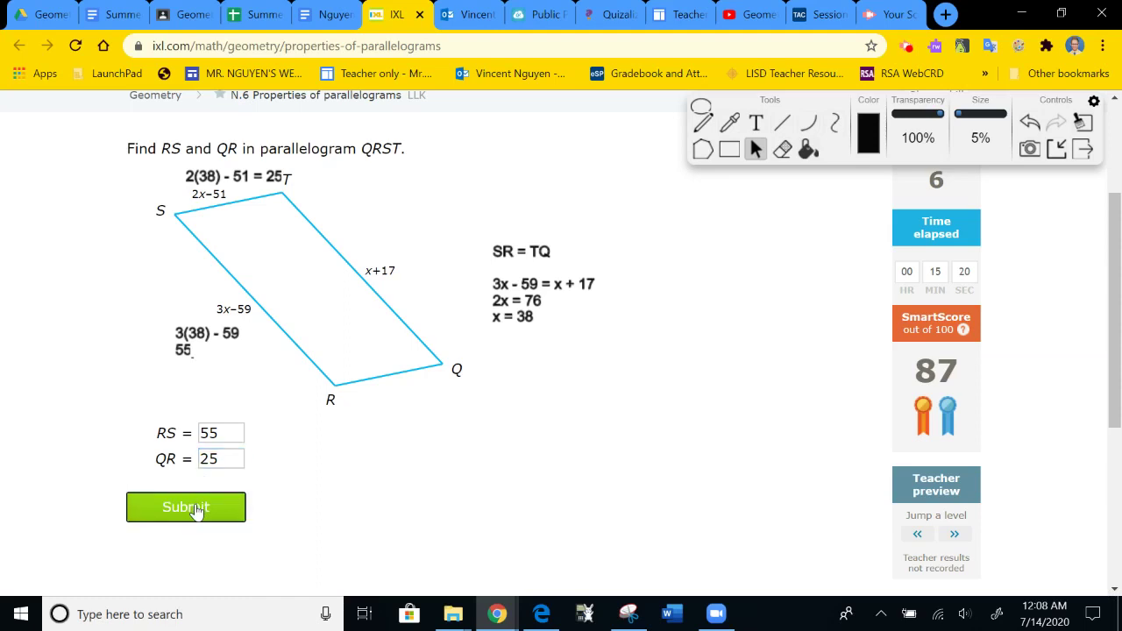
click(1029, 125)
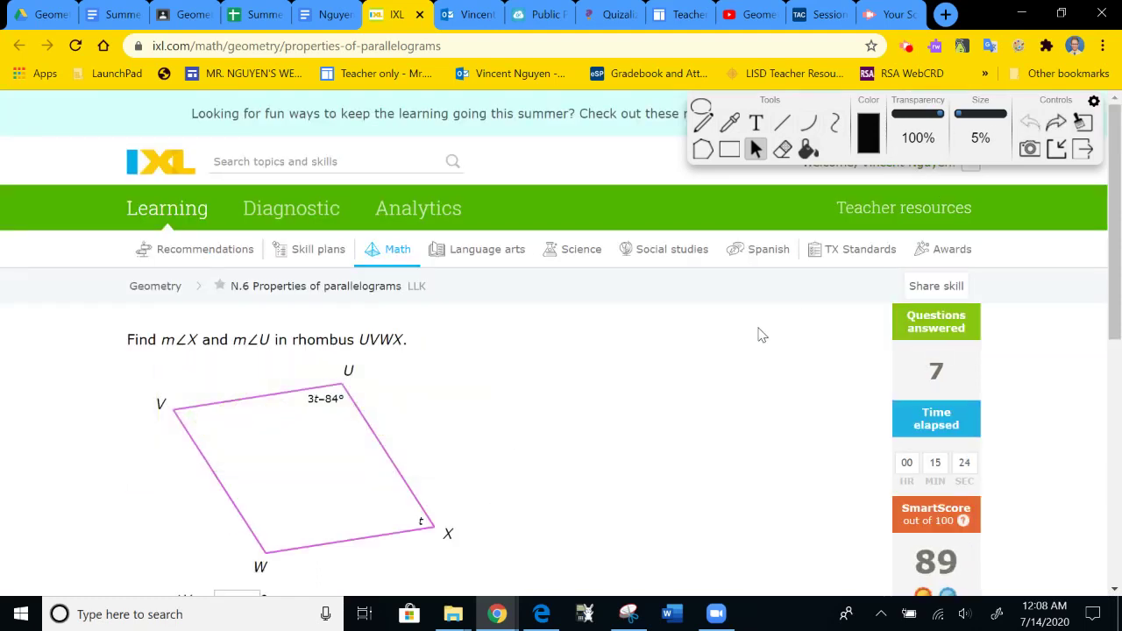
- Scroll down through the Challenge Zone countdown to the parallelogram BCDE question
scroll(759, 333, down, 1)
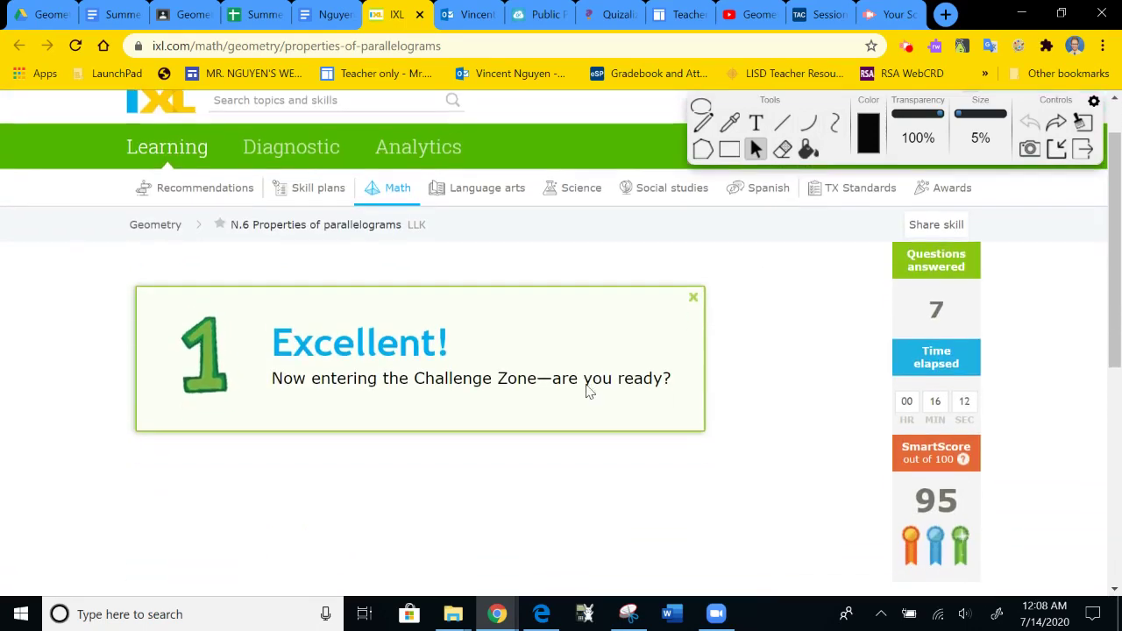
scroll(587, 391, down, 1)
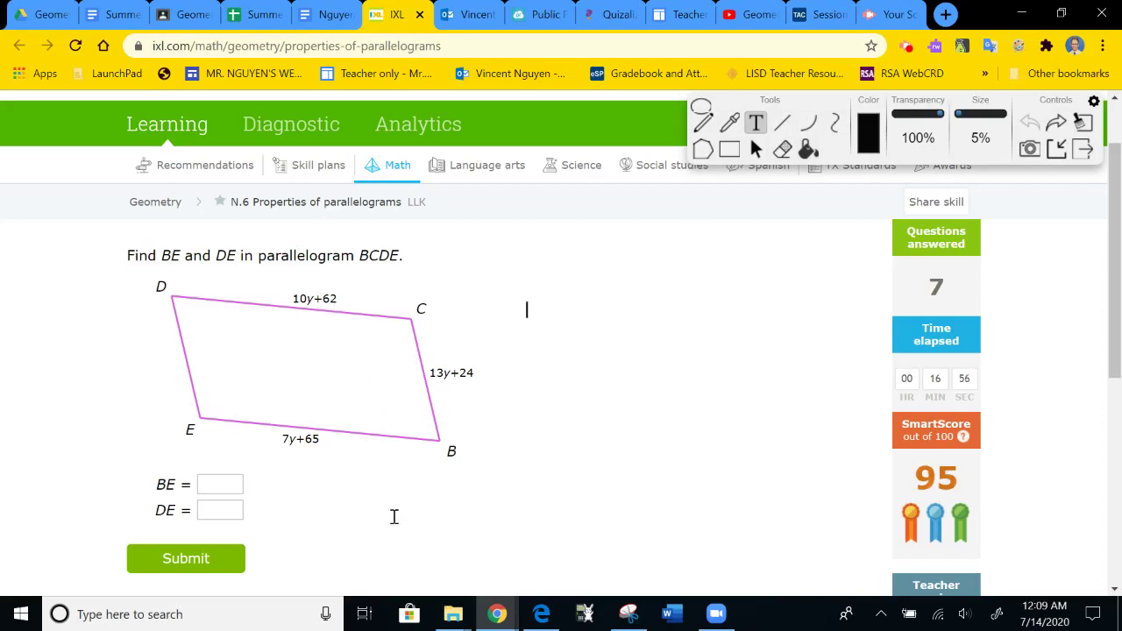
- Annotate CD = BE and the equation 10y+62 = 7y + 65 beside parallelogram BCDE
text(CD = 7y)
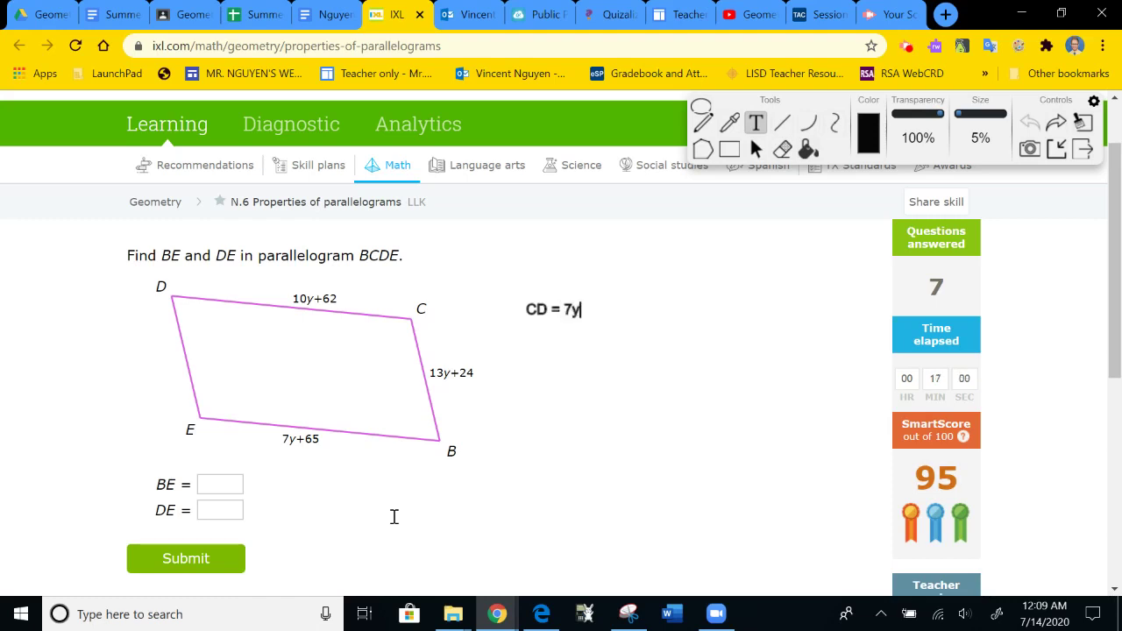
key(BackSpace)
key(BackSpace)
text(E)
key(BackSpace)
text(BE)
key(Return)
text(10y)
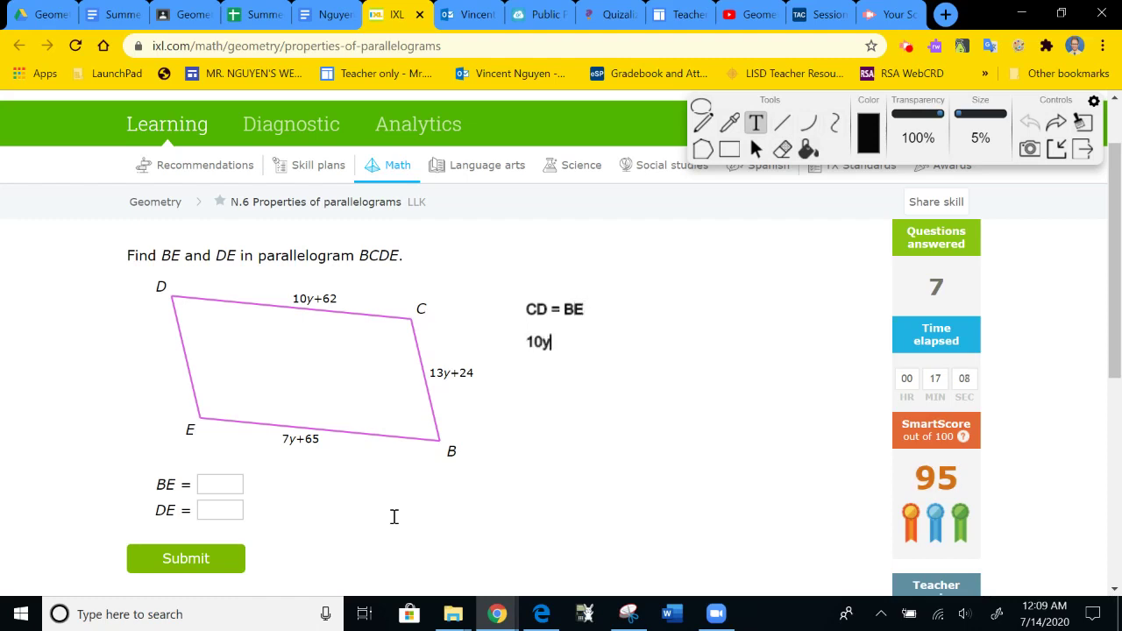
text(+62 = y)
key(BackSpace)
text(7y)
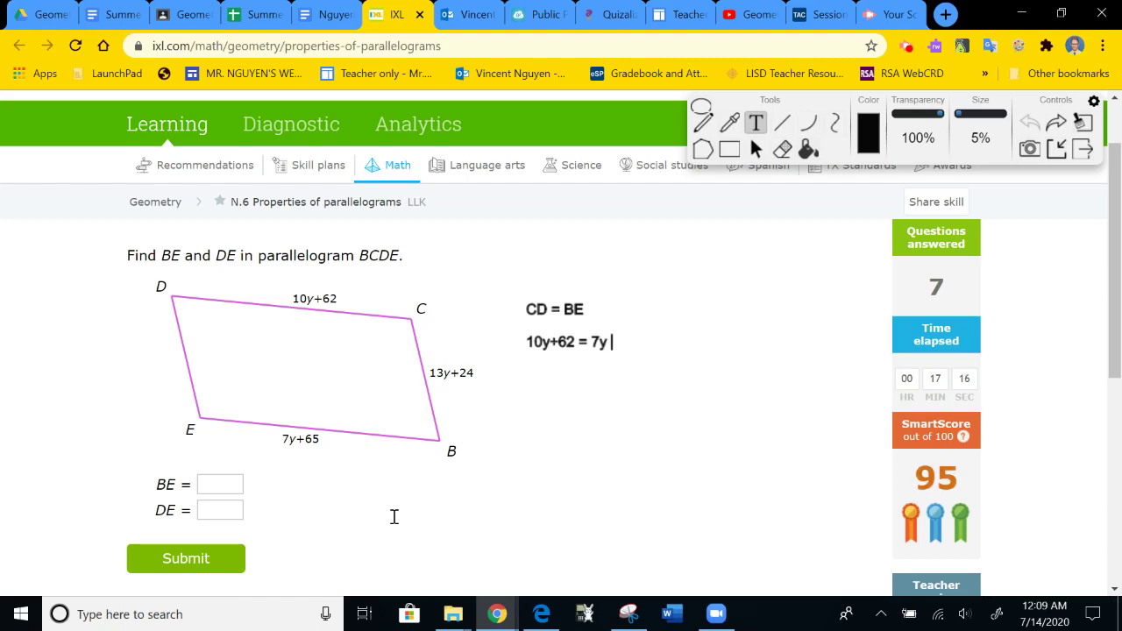
text( + 65)
key(Return)
- Solve to 3y = 3 and y = 1, then start substituting 7(1)
text(3y )
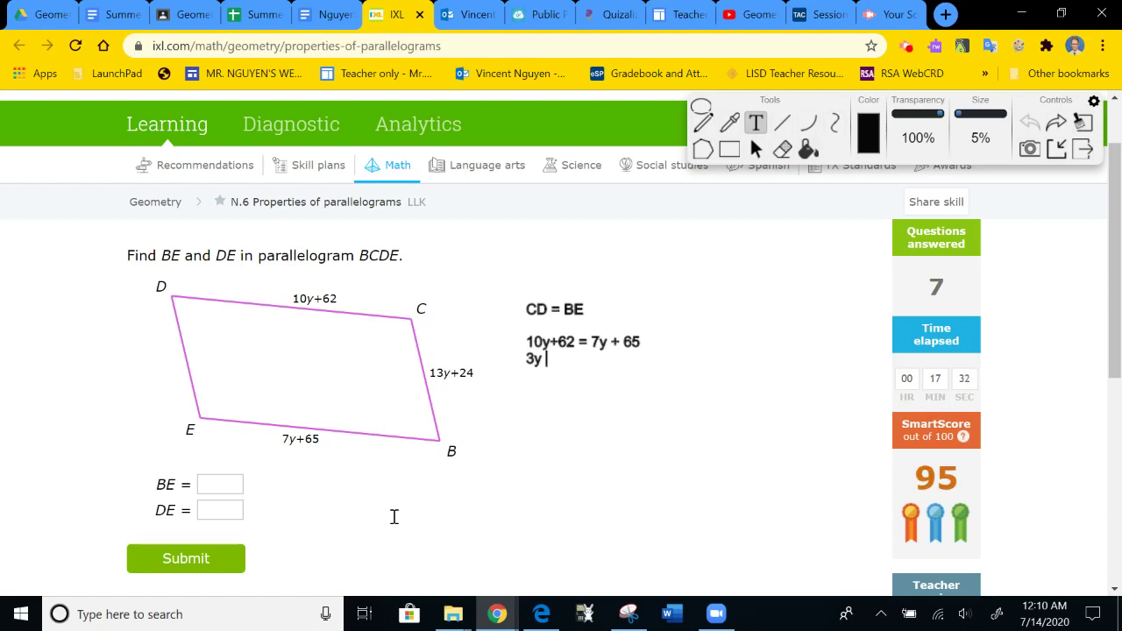
text(= 3)
key(Return)
text(y =1)
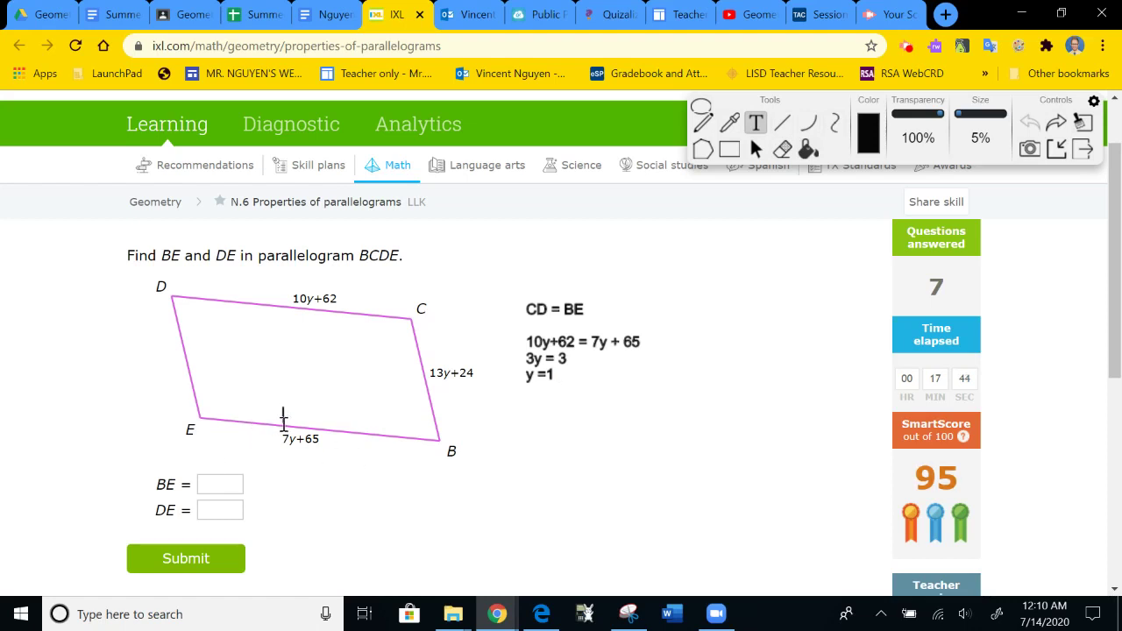
text( 7y)
key(BackSpace)
text((1))
- Complete 7(1) + 65 = 72 and note 13+24=37 beside side CB
text(+ 65)
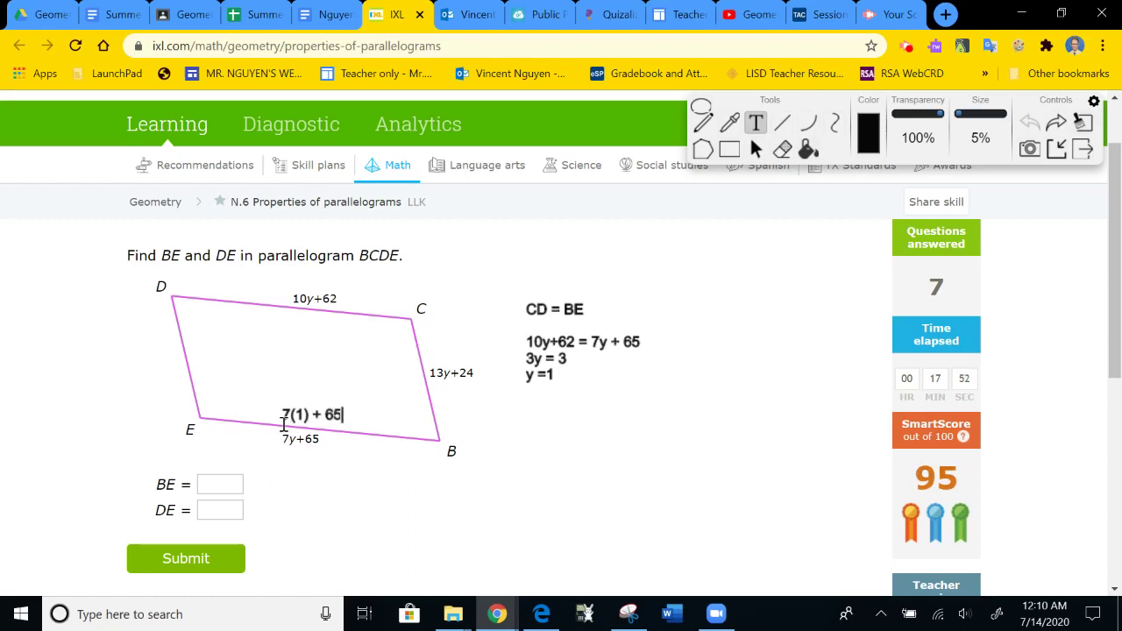
text( = 72)
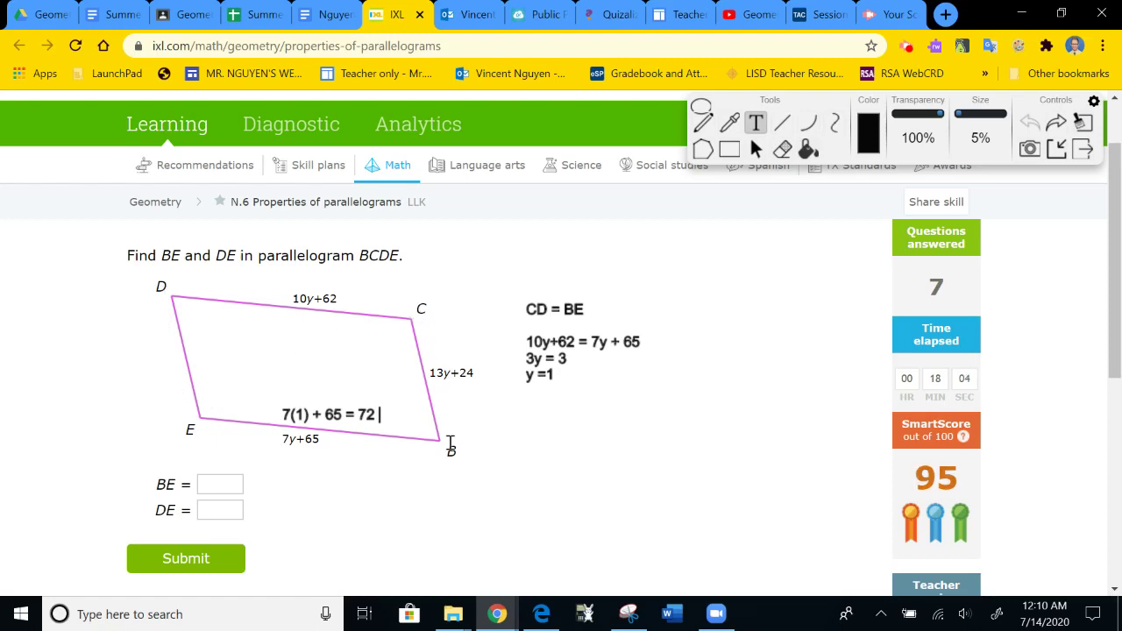
click(429, 356)
text(13+24=37)
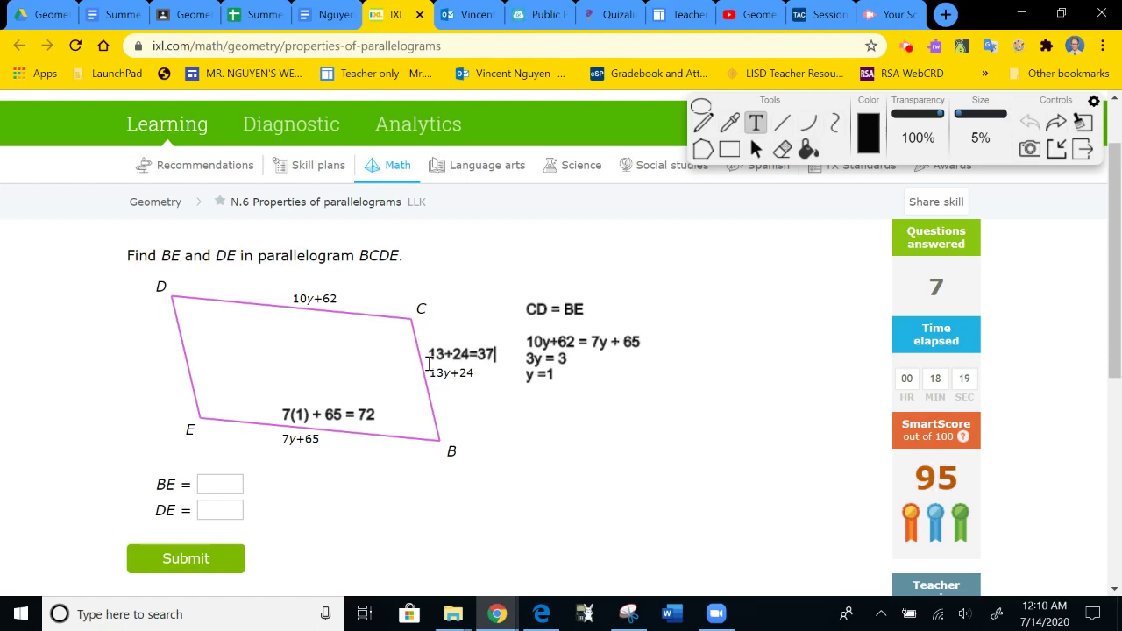
- Answer BE = 72 and DE = 37 and submit
click(756, 151)
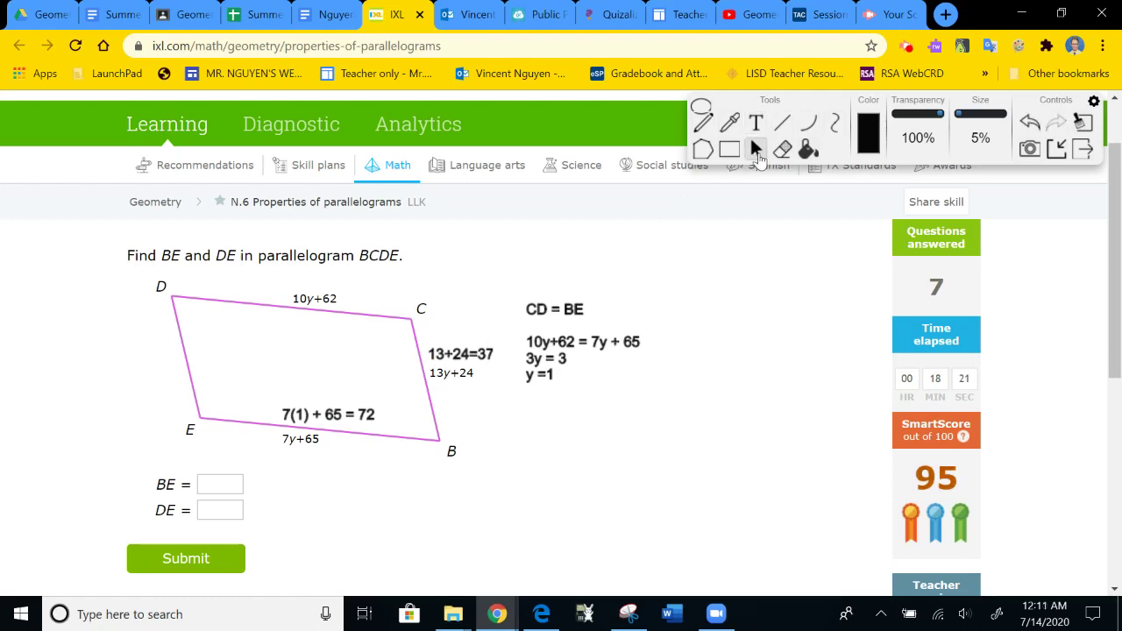
click(213, 486)
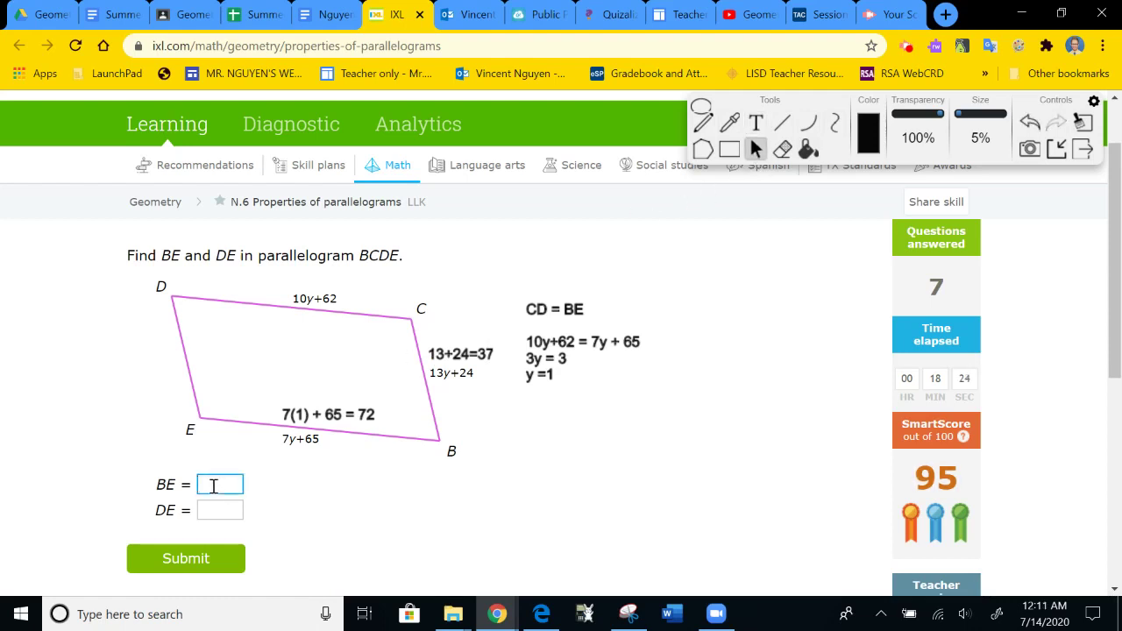
text(72)
click(215, 511)
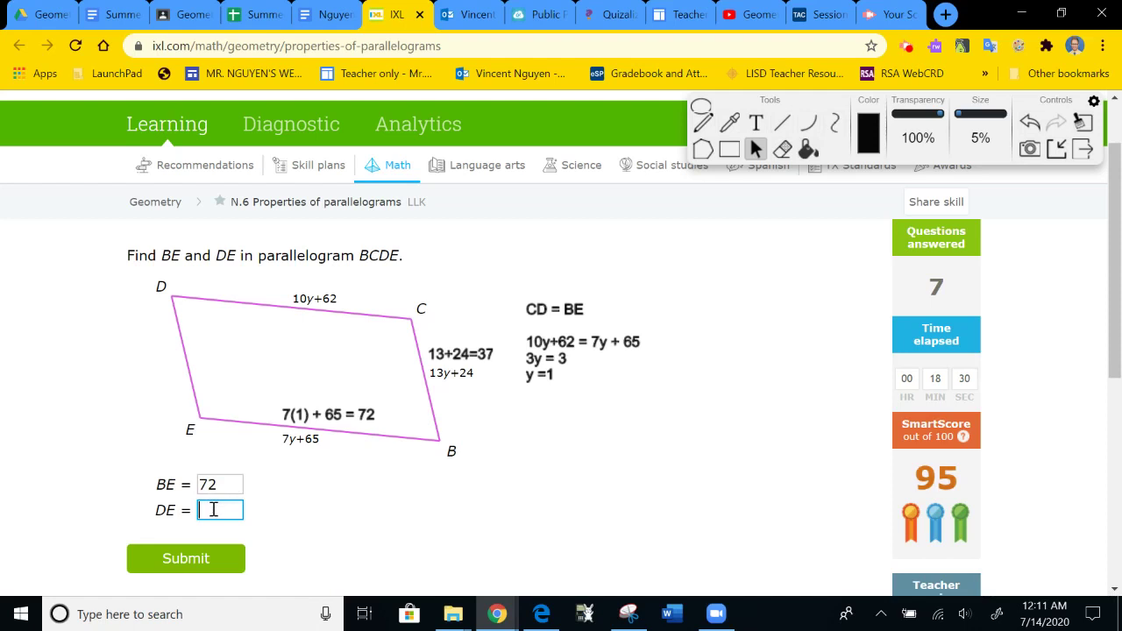
text(37)
click(221, 564)
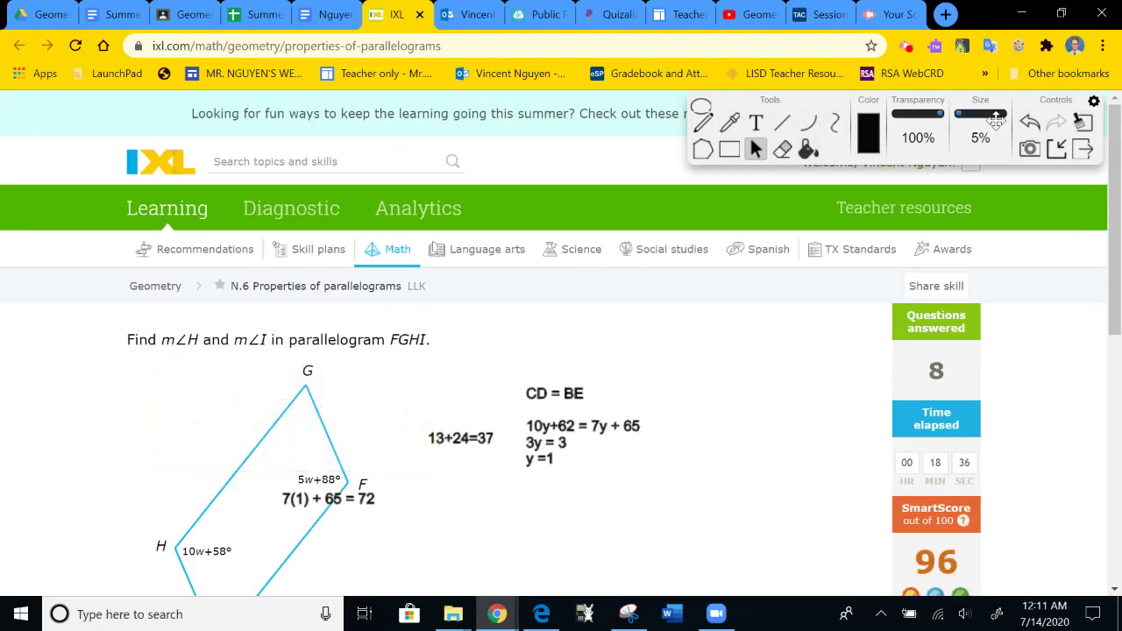
- Clear the previous annotations and write H = F beside parallelogram FGHI
click(1031, 127)
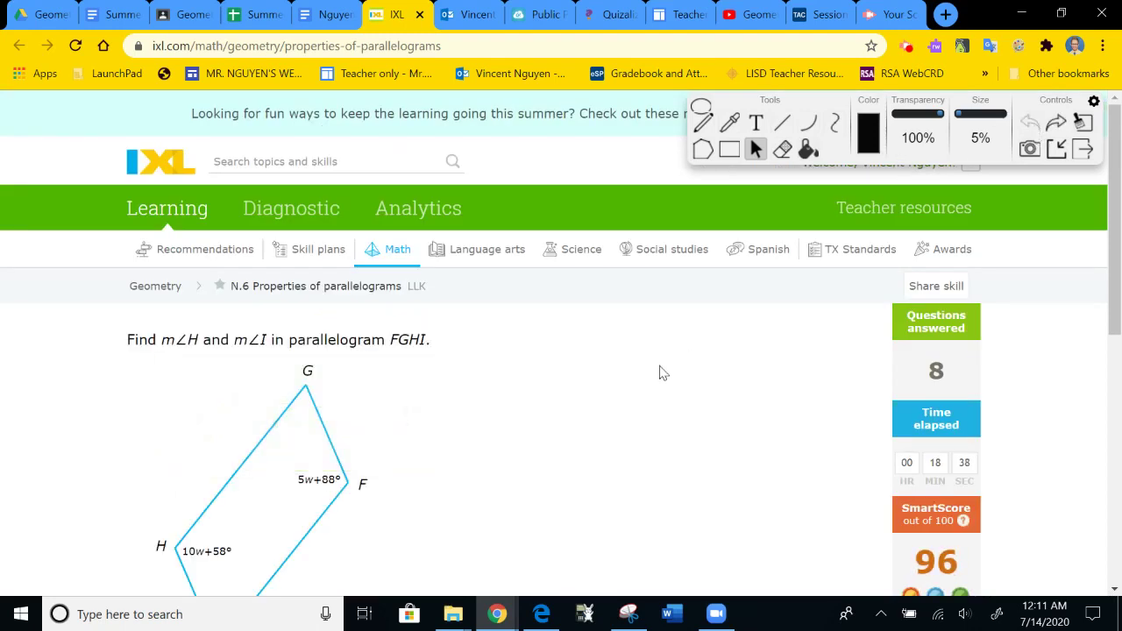
scroll(659, 371, down, 1)
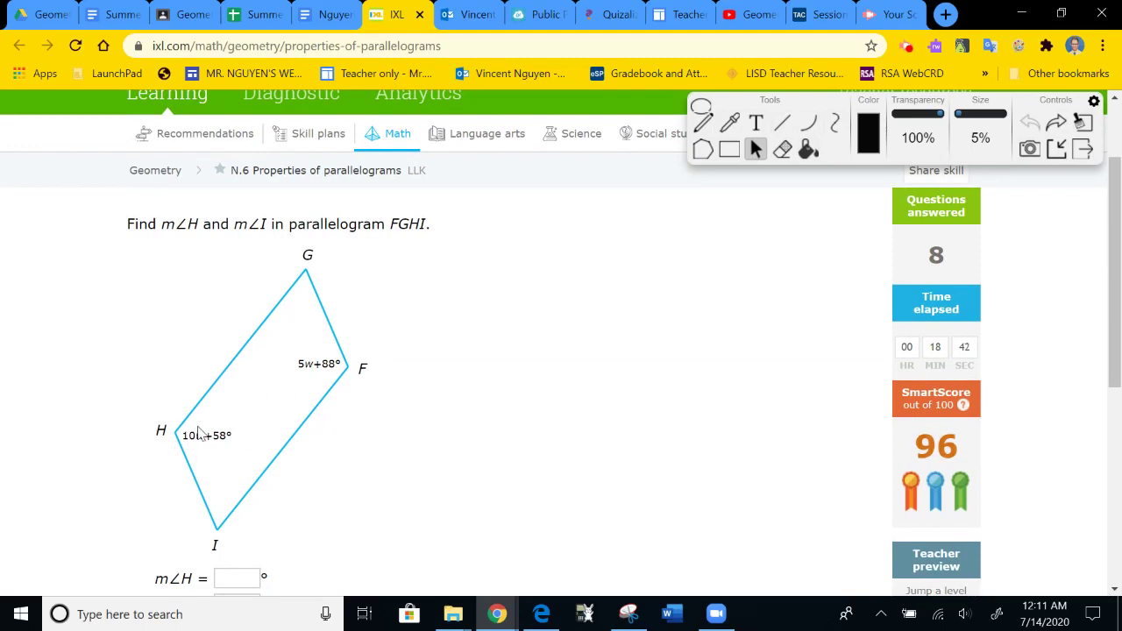
key(t)
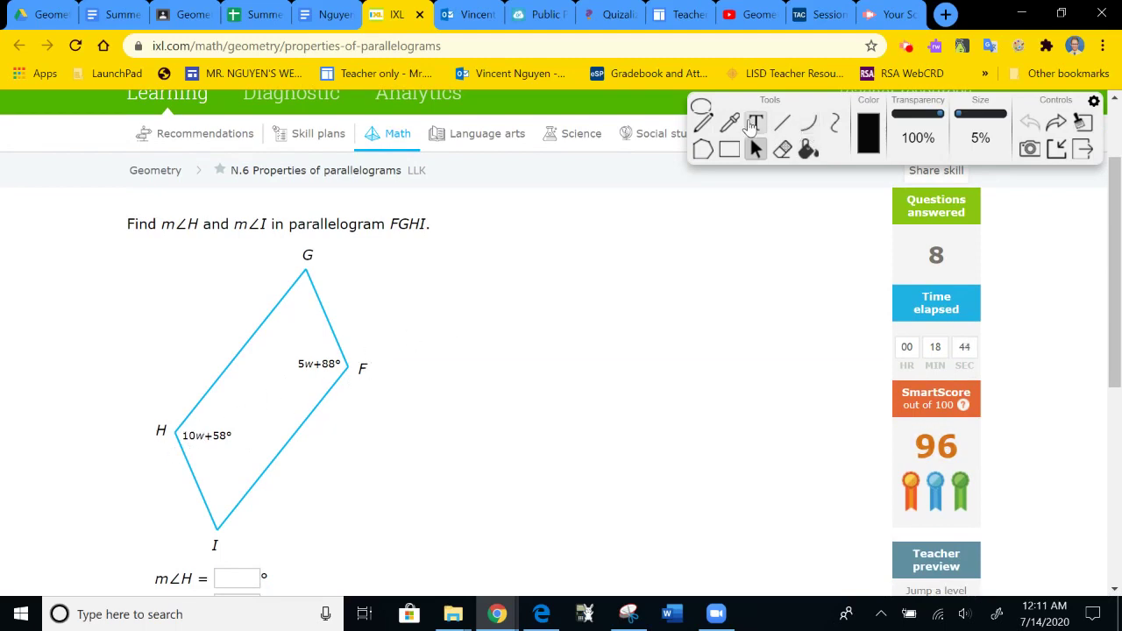
click(475, 313)
text(H)
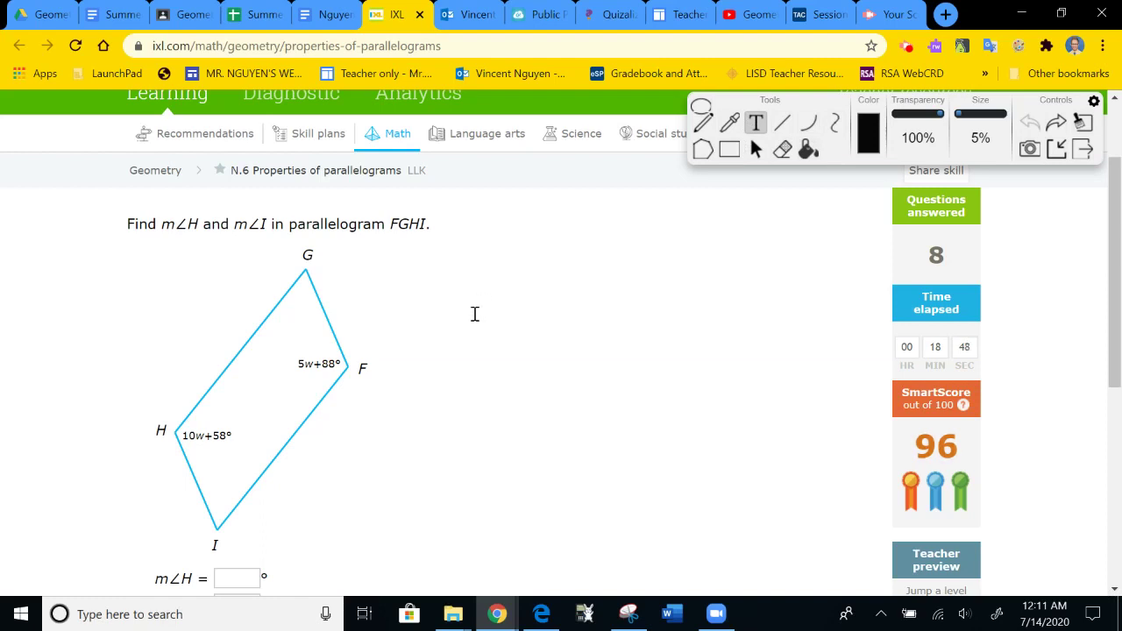
text( = F)
key(Return)
- Solve 10w + 58 = 5w + 88 down to 5w = 30 and w = 6
text(10w)
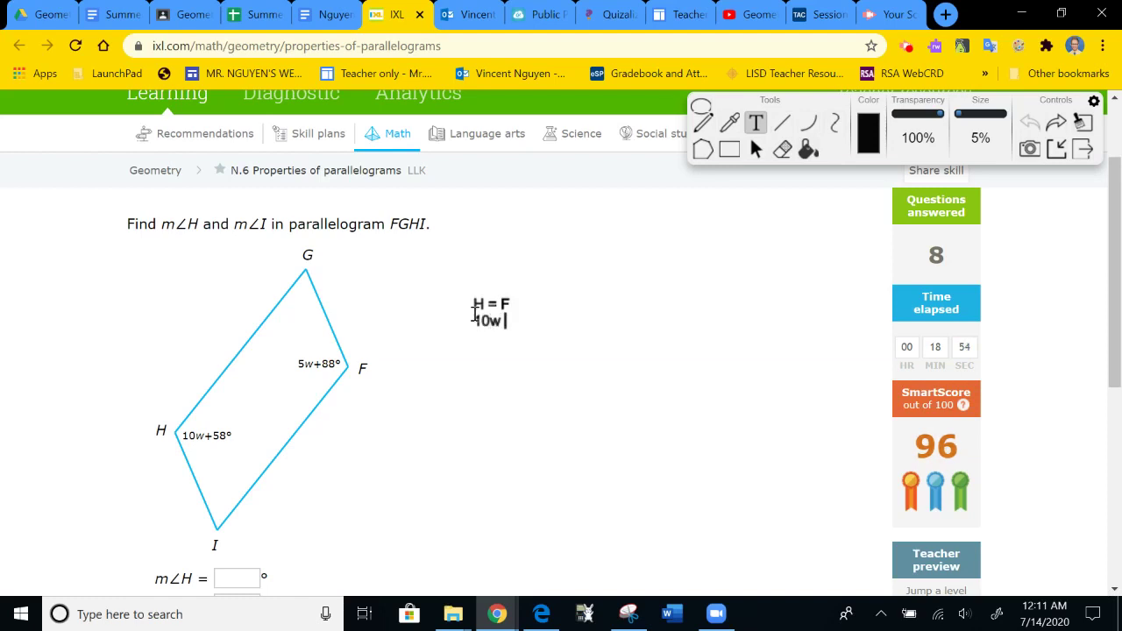
text( + 58 = 5w + )
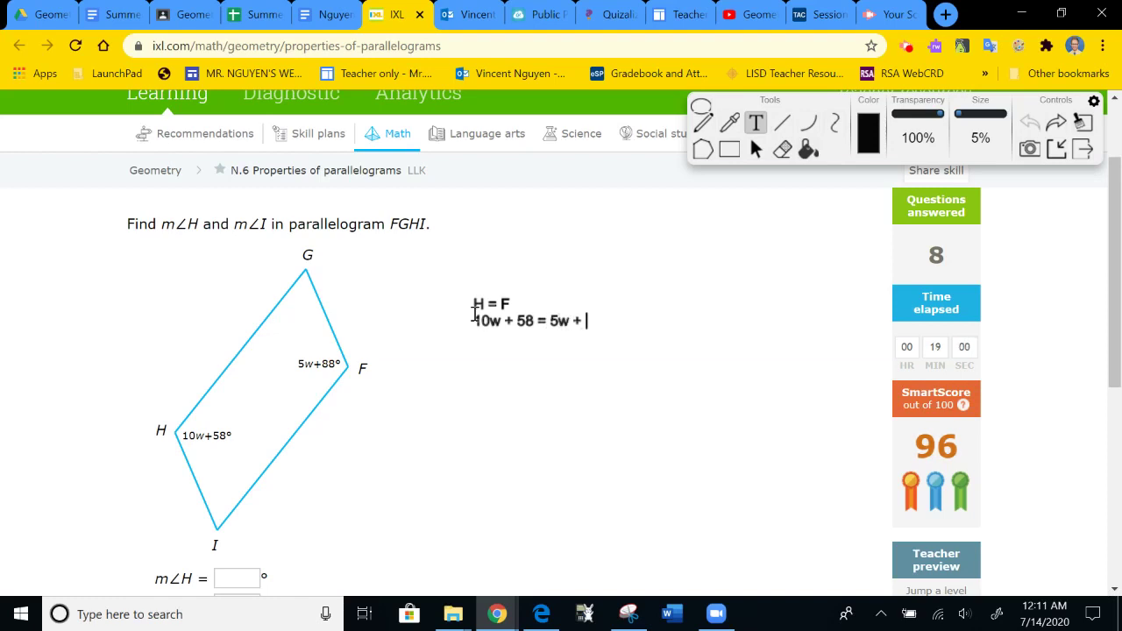
text(88)
key(Return)
text(5w = 30)
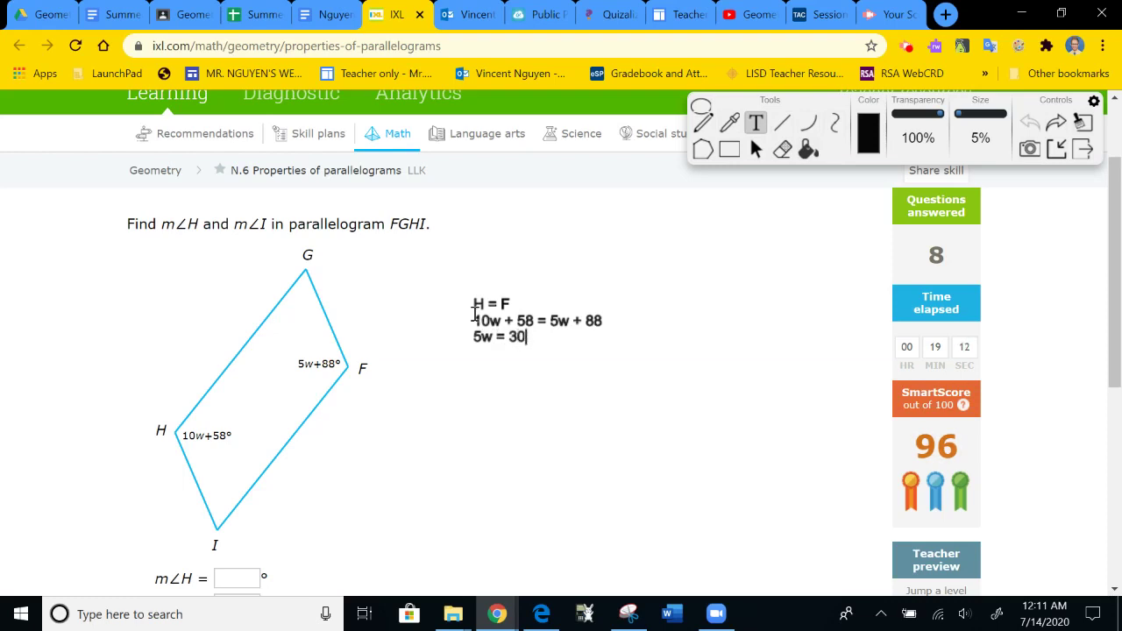
key(Return)
text(w = 6)
scroll(248, 395, down, 1)
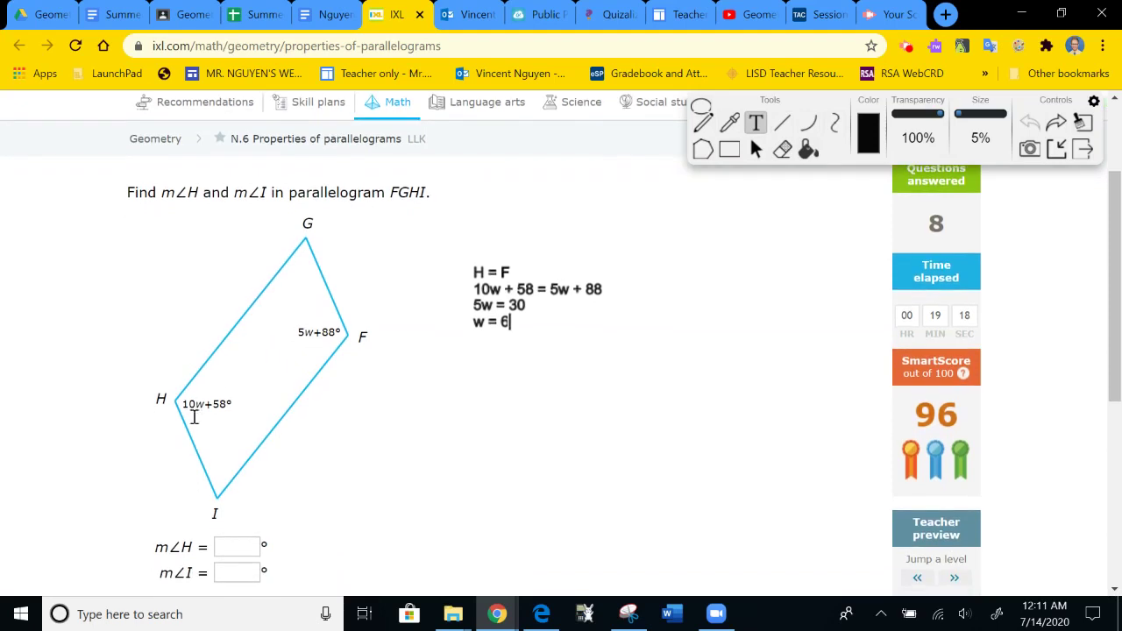
- Label angle H as 10(6) + 58 = 118 and angle F as 118
click(185, 419)
text(10(6))
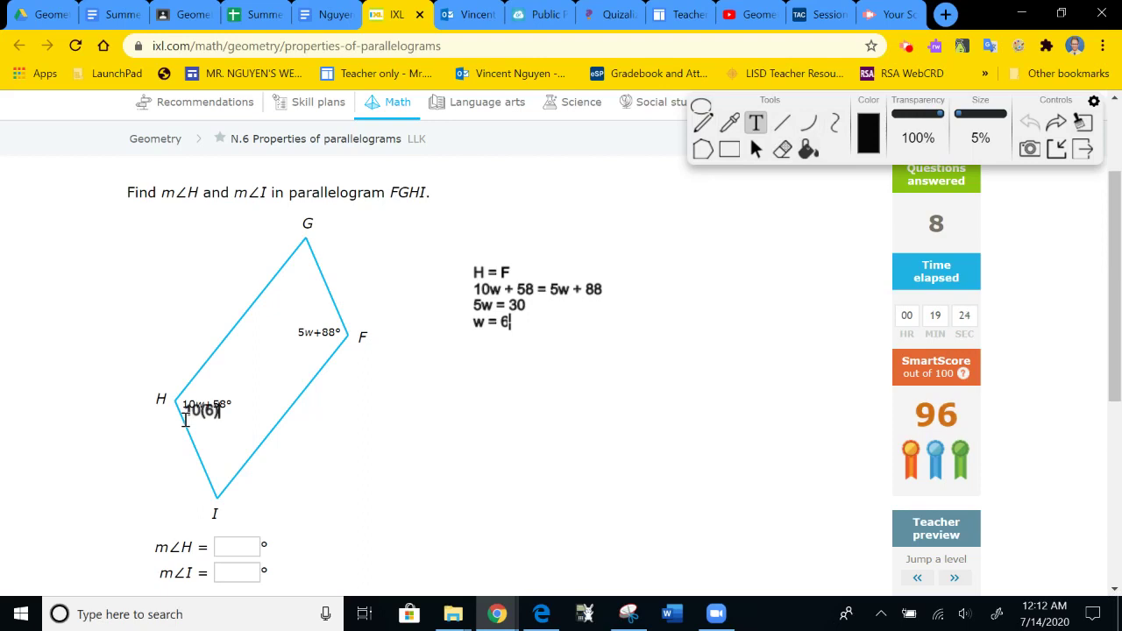
text( + 58)
text(= 118)
click(317, 347)
text(118)
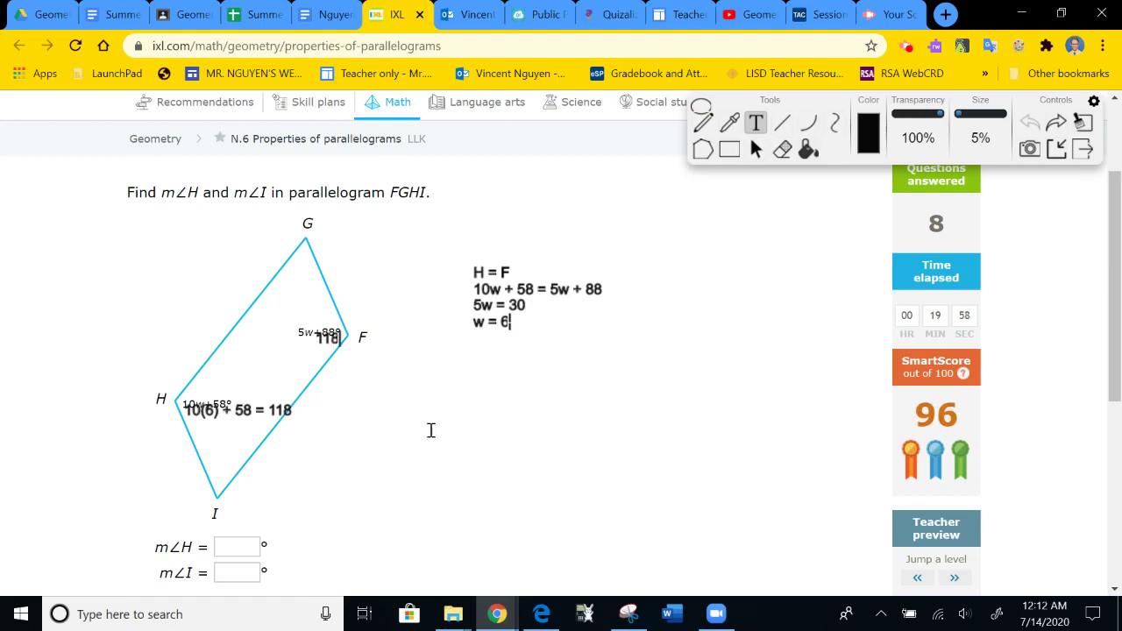
- Work out angle I as (360 - 118 - 118)/2 = 124/2 = 62
click(431, 368)
text(3670)
key(BackSpace)
key(BackSpace)
text(0 - 118 - 118)
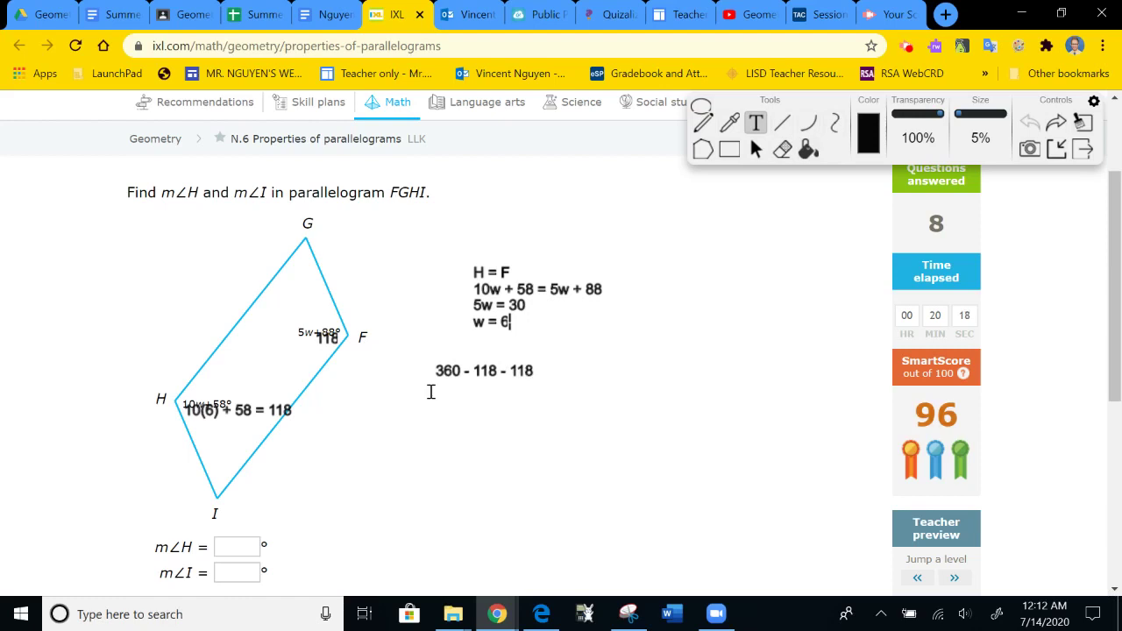
text( )/2=)
text(124/2 = )
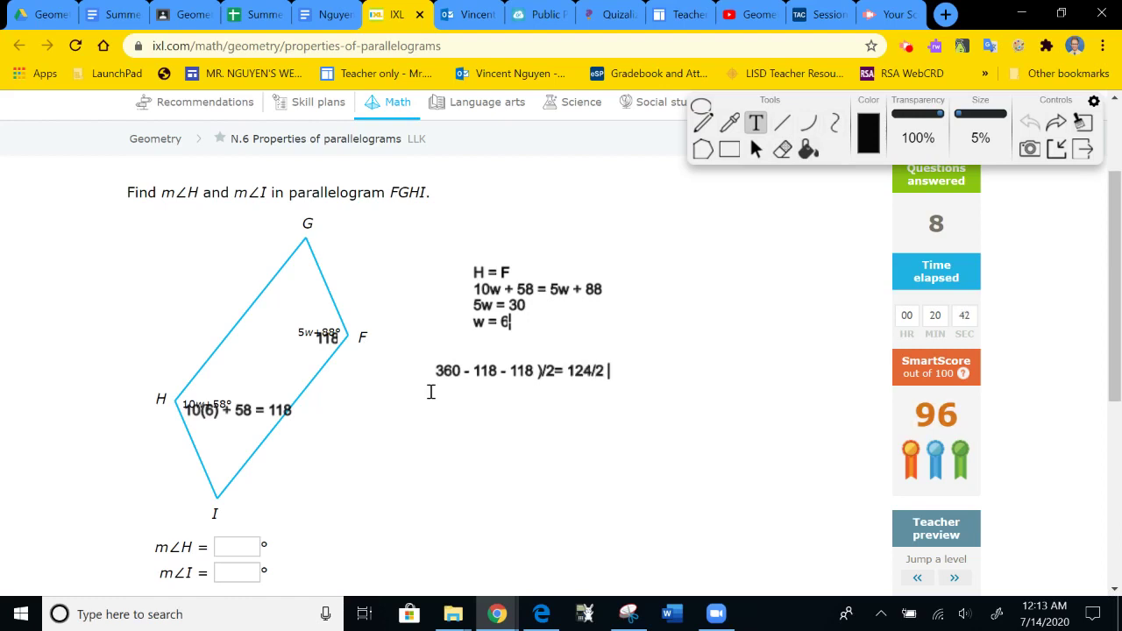
text(62)
- Enter m∠H = 118 and m∠I = 62 in the answer boxes and submit
click(756, 149)
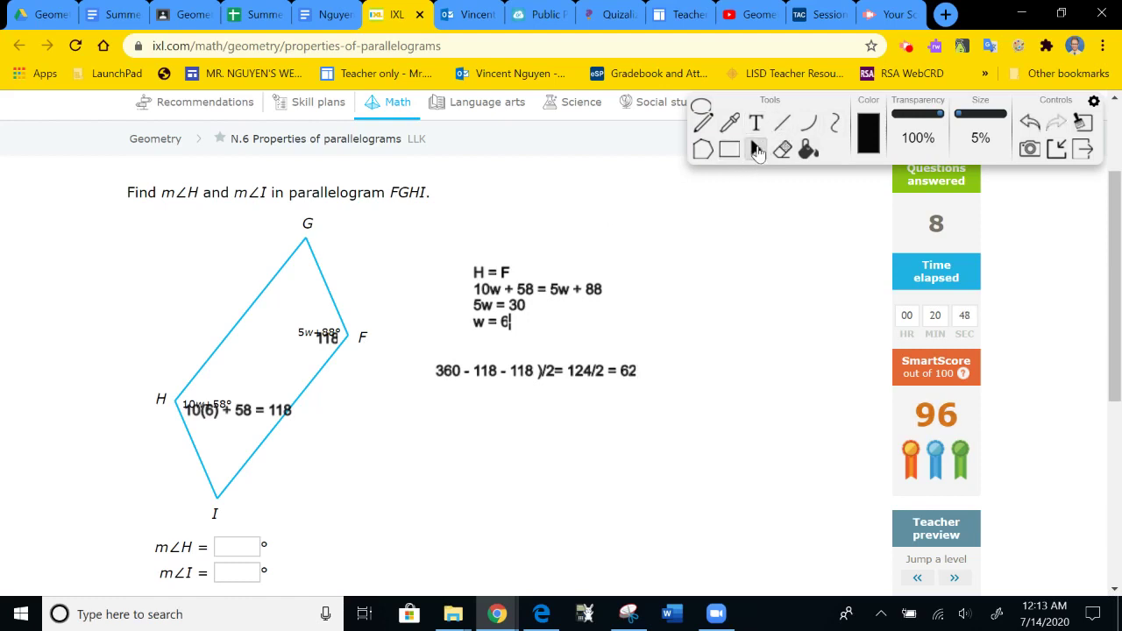
click(233, 552)
text(118)
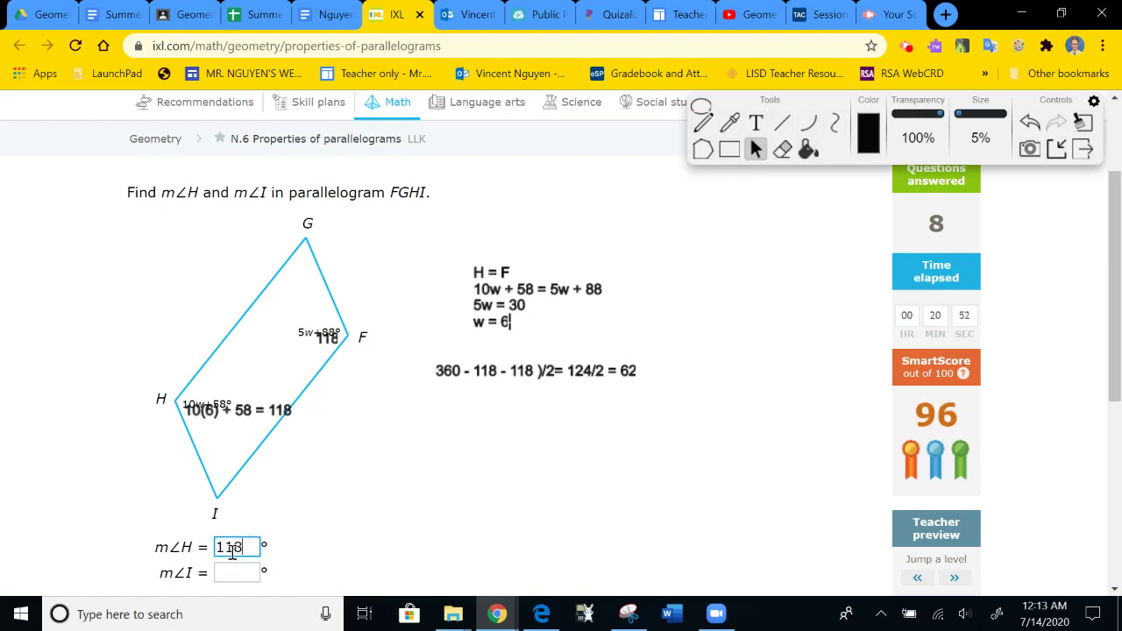
click(237, 575)
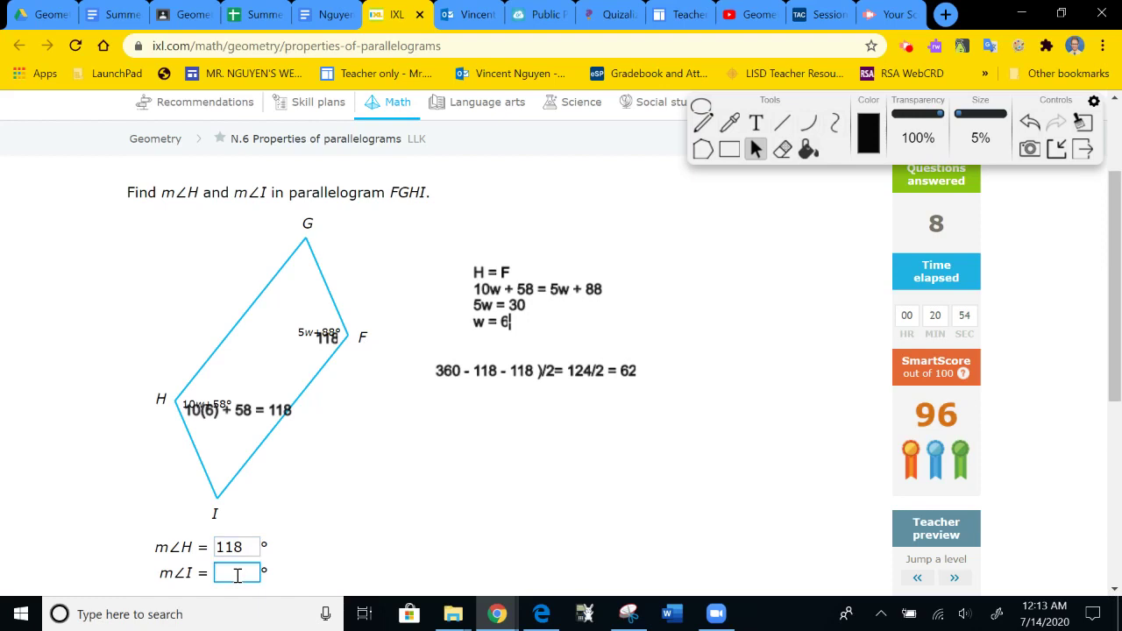
text(62)
scroll(236, 578, down, 1)
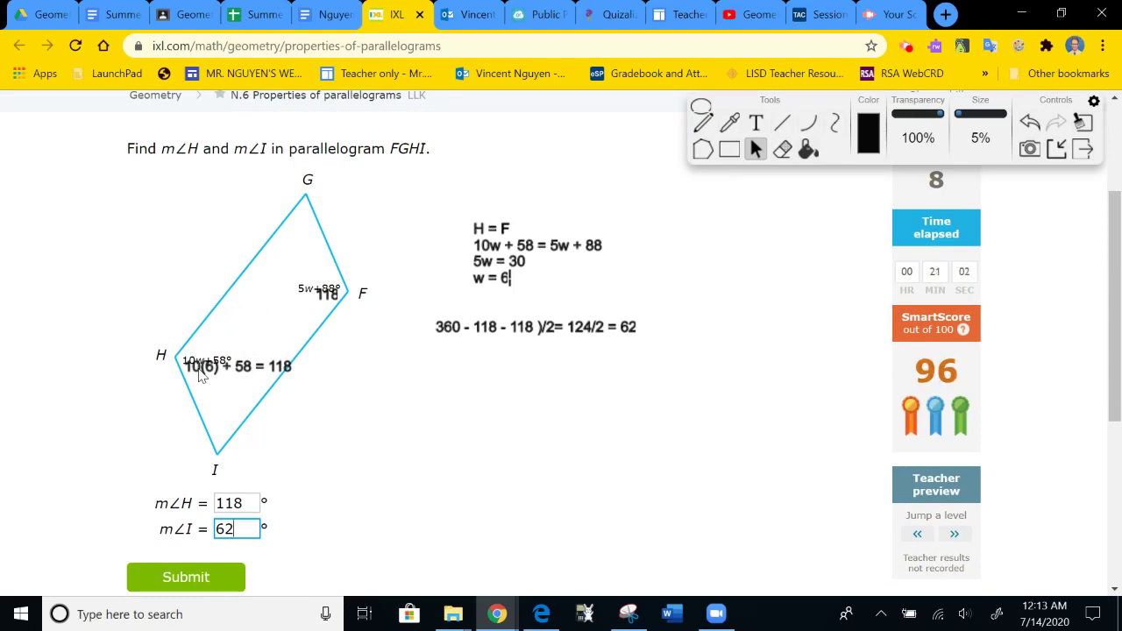
click(211, 580)
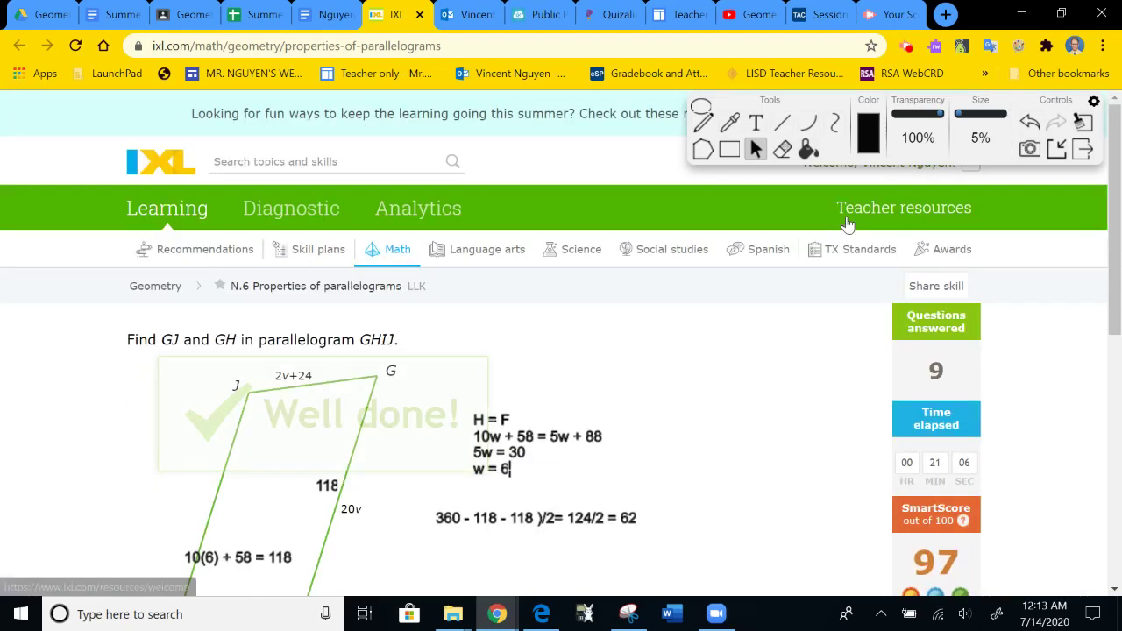
- Clear the old working and write 2v+24=v+27 and v = 3 beside GHIJ
click(1030, 123)
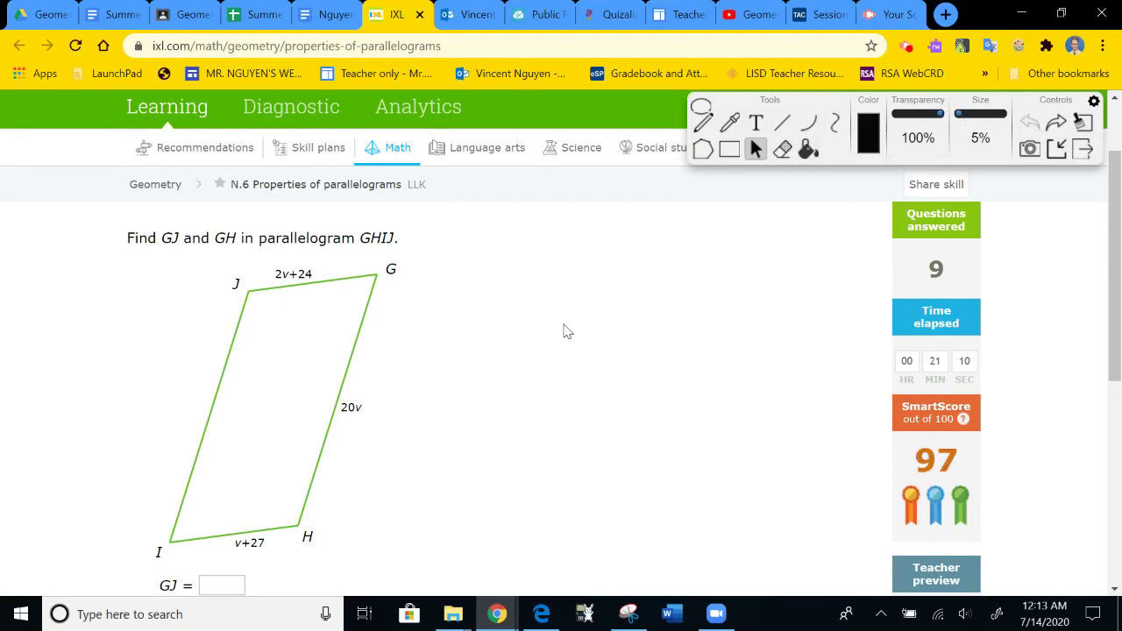
scroll(564, 328, down, 1)
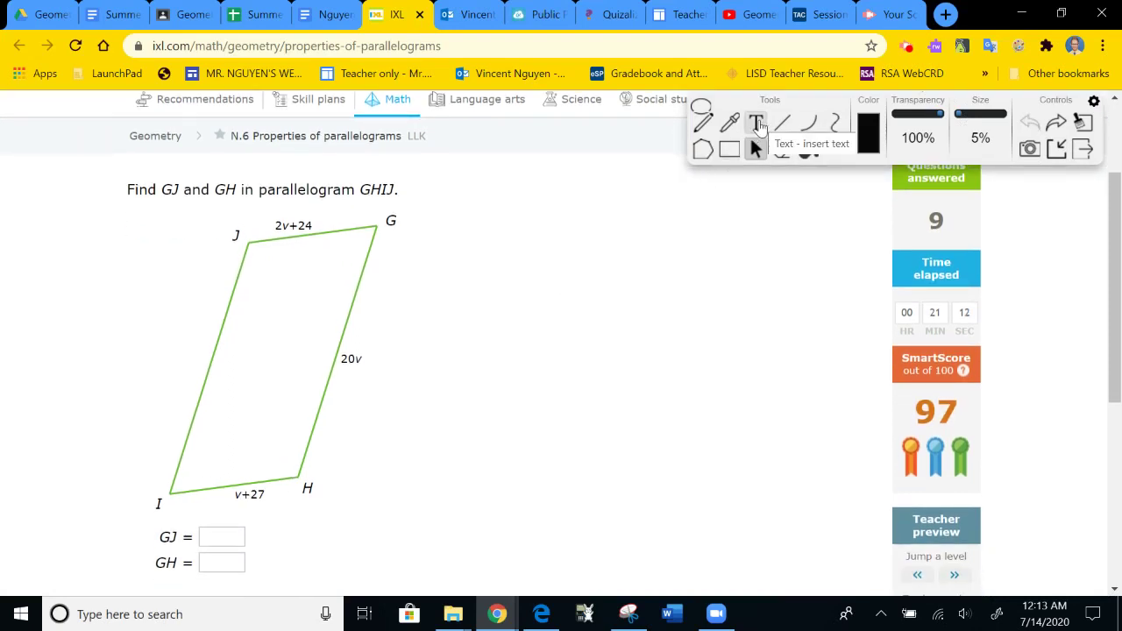
click(757, 124)
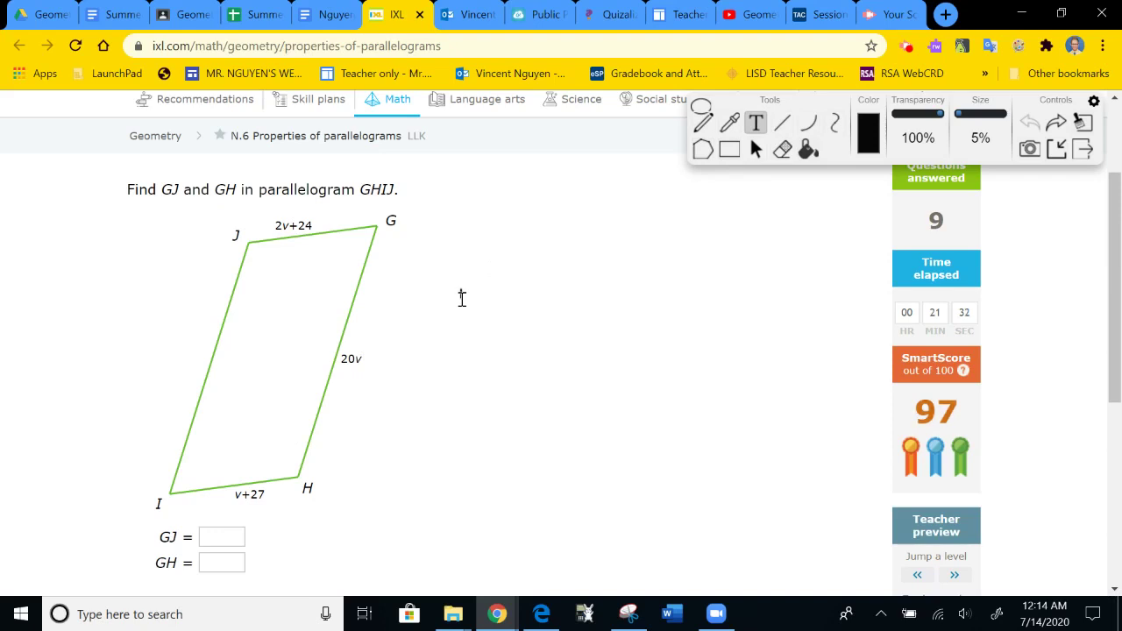
text(2v+24=v+2)
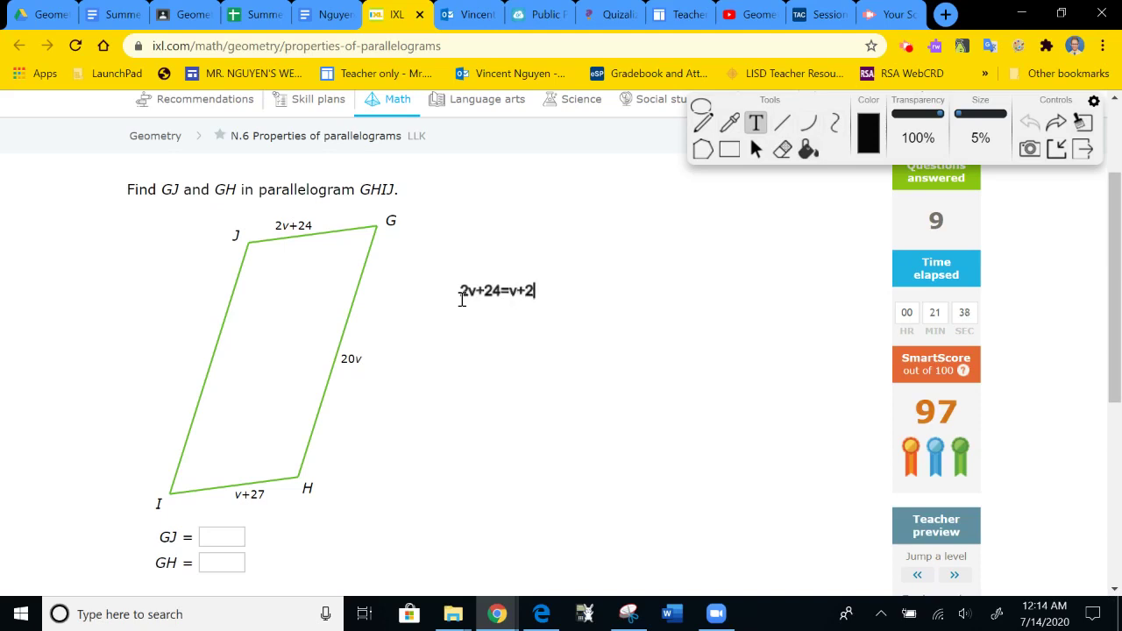
text(7)
key(Return)
text(v = 3)
- Label side JG as 30 and side GH as 60
click(271, 249)
text(30)
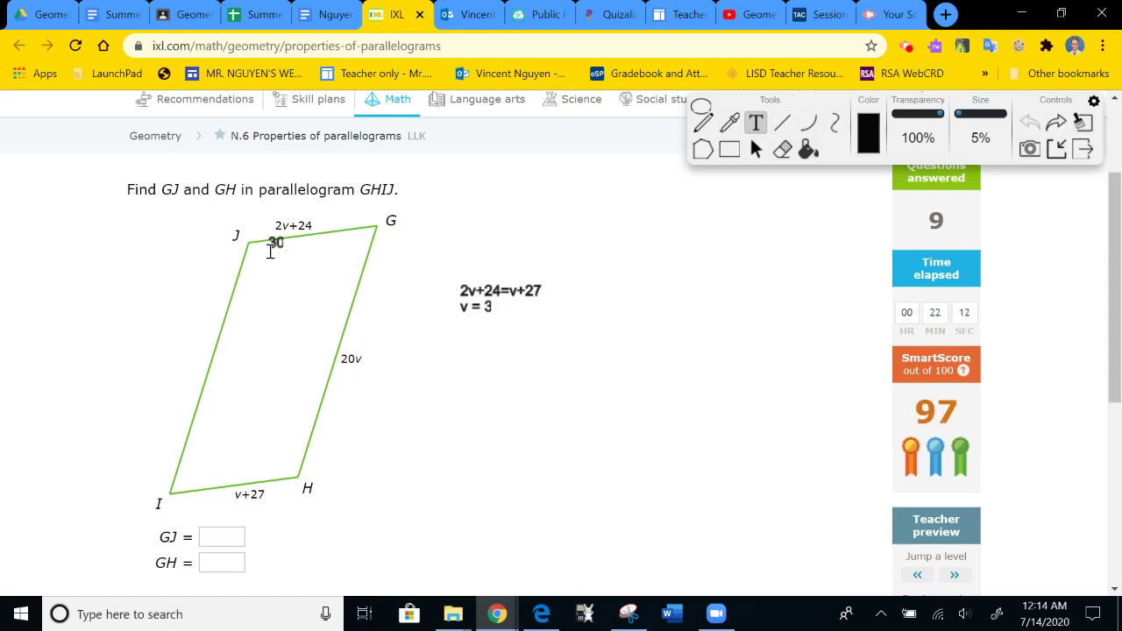
click(343, 380)
text(60)
click(757, 152)
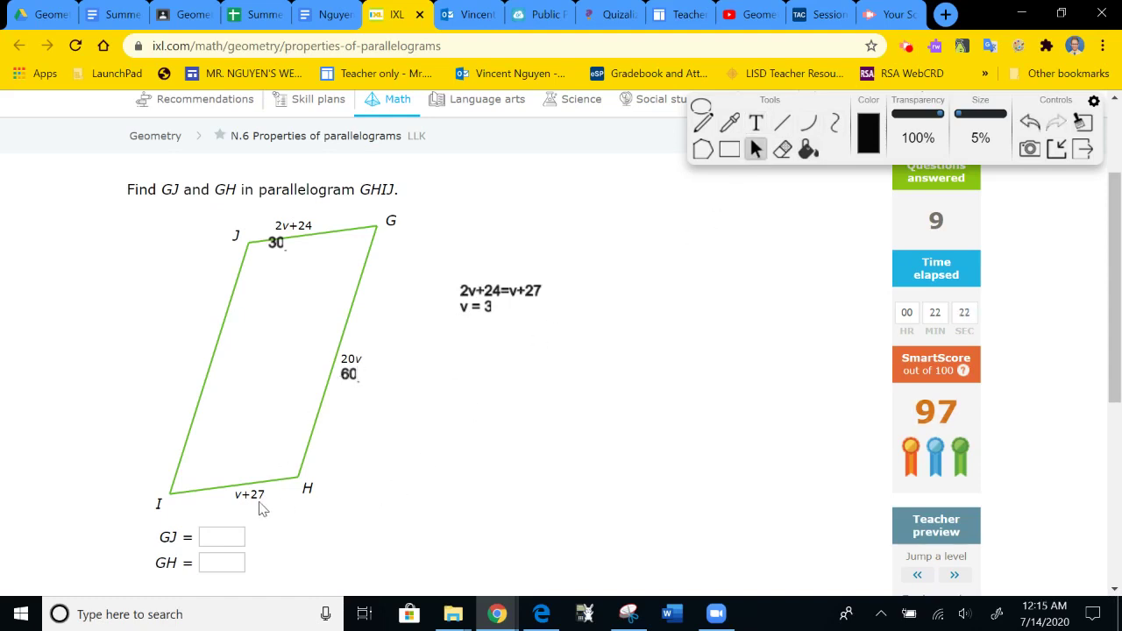
click(221, 533)
- Answer GJ = 30 and GH = 60 and submit
text(30)
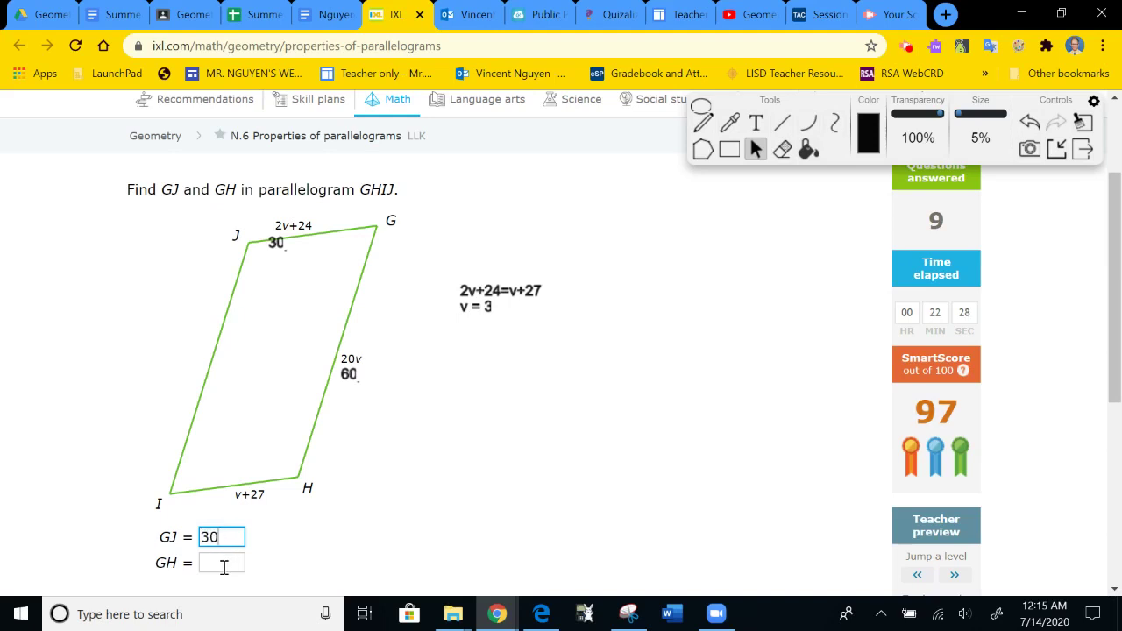
click(223, 565)
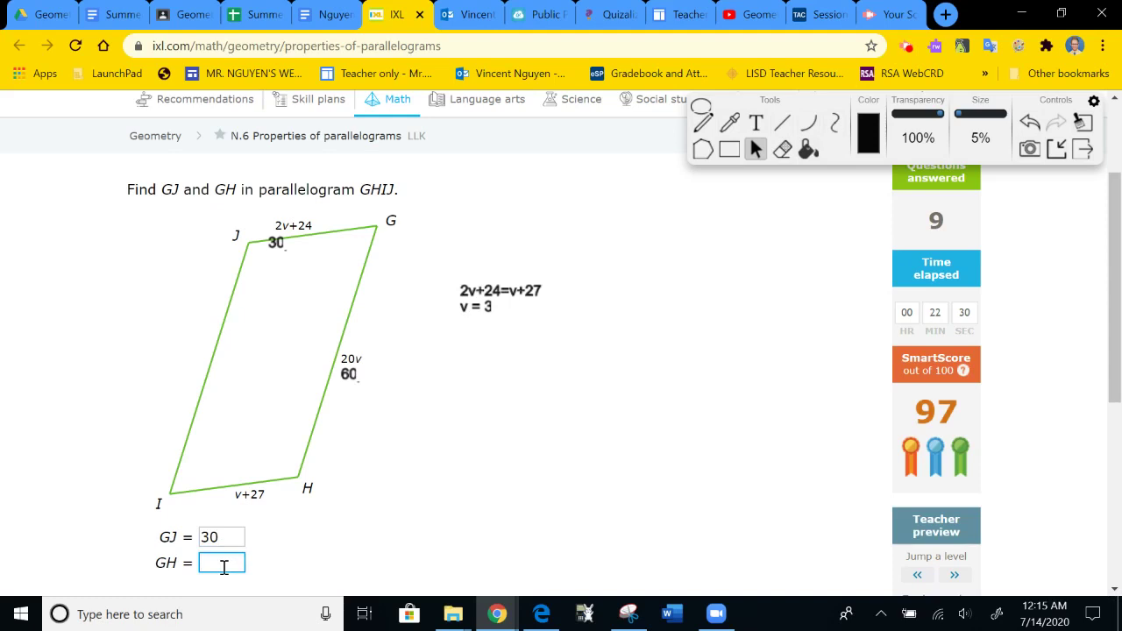
text(60)
scroll(421, 418, down, 1)
click(226, 561)
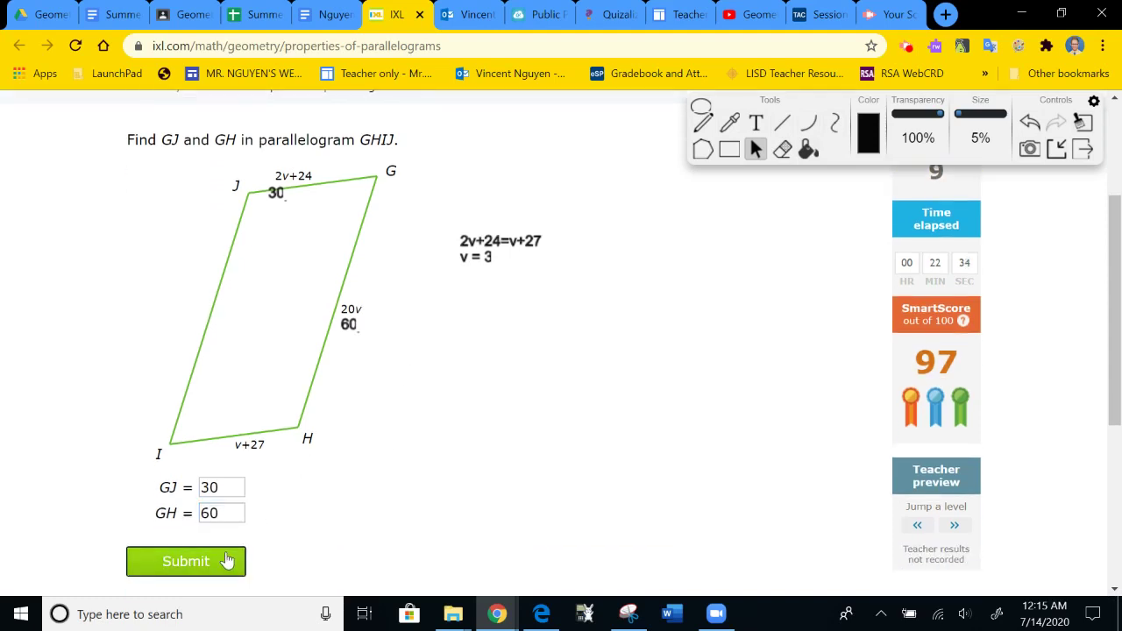
- Clear the previous annotations from the rectangle EFGH question and pick the Text tool
click(1030, 121)
scroll(682, 424, down, 2)
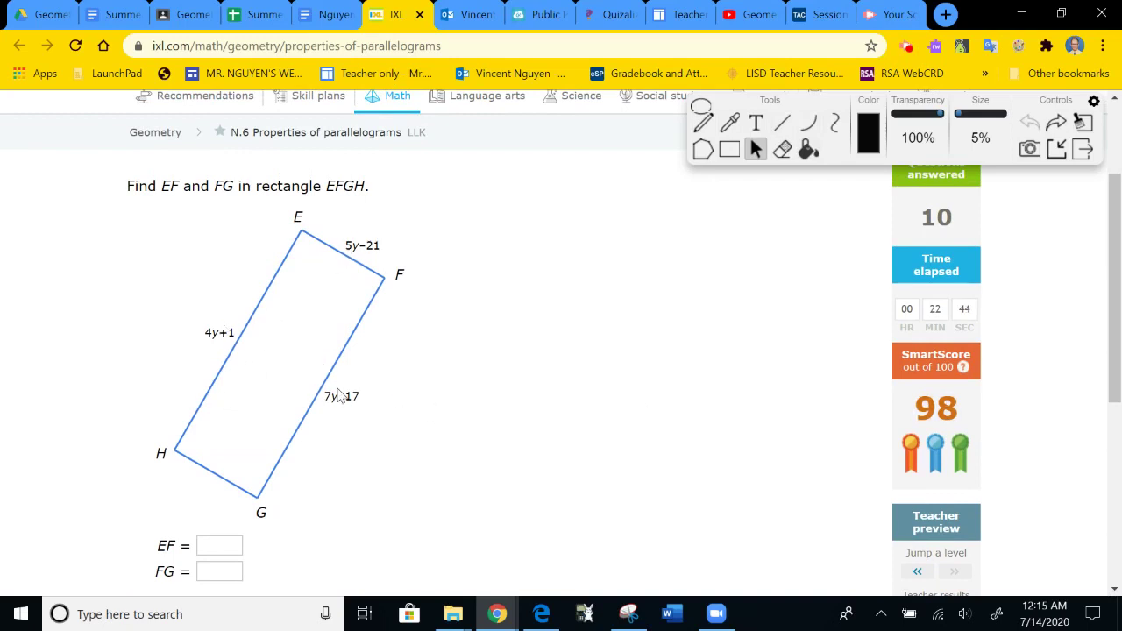
click(752, 134)
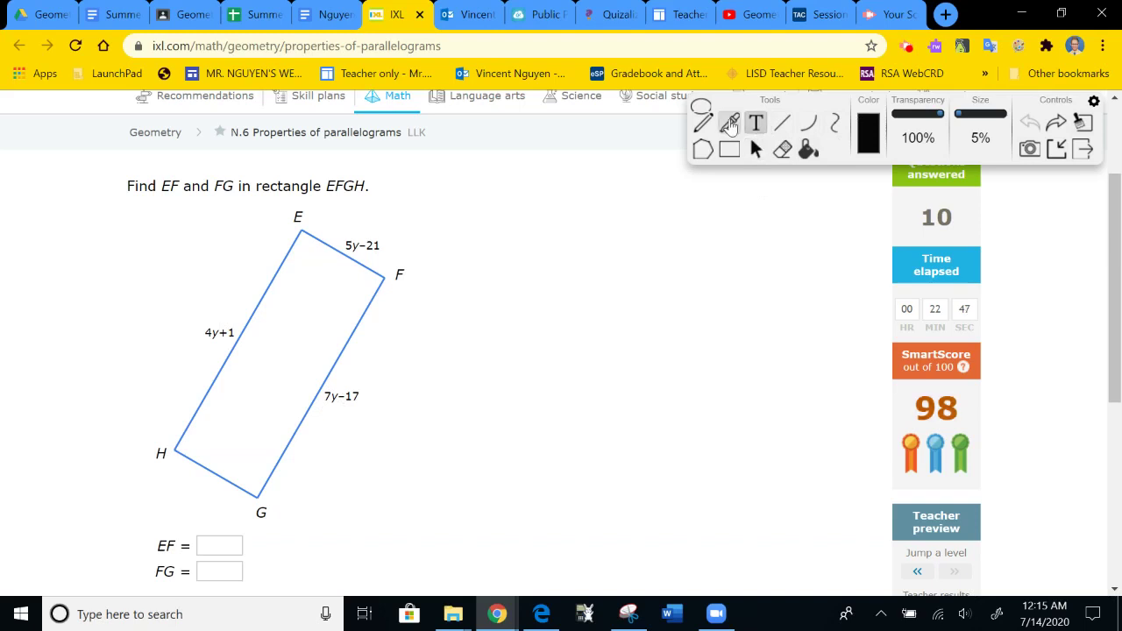
- Write the working 4y + 1 = 7y - 17, 18=3y, 6=y beside rectangle EFGH
click(423, 365)
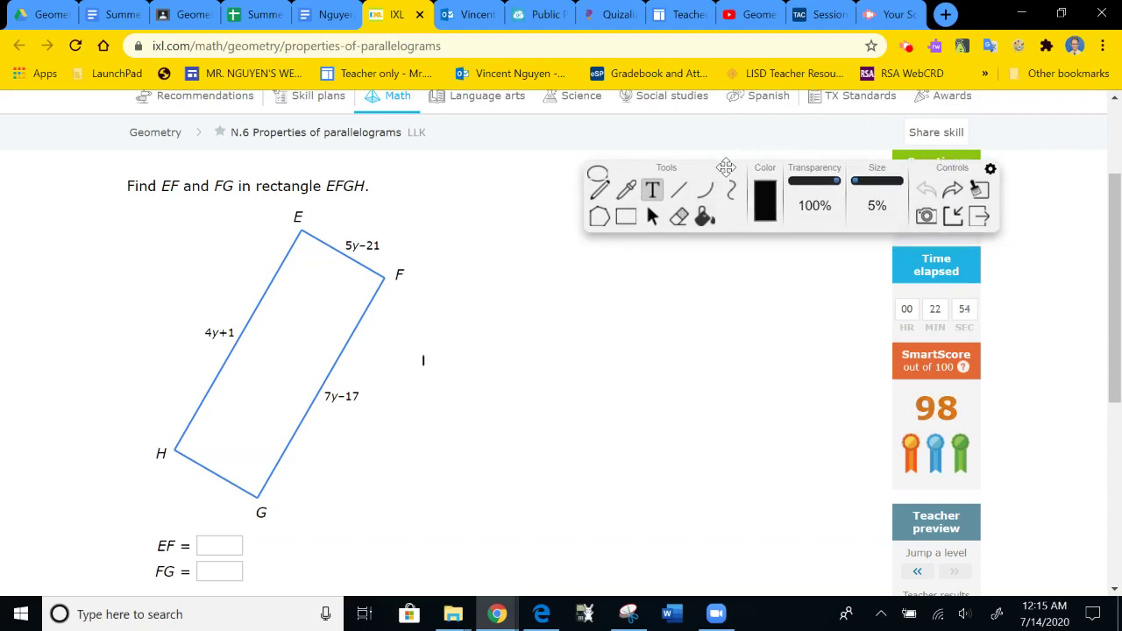
mouse_move(725, 166)
mouse_down()
mouse_move(784, 134)
mouse_move(811, 101)
mouse_up()
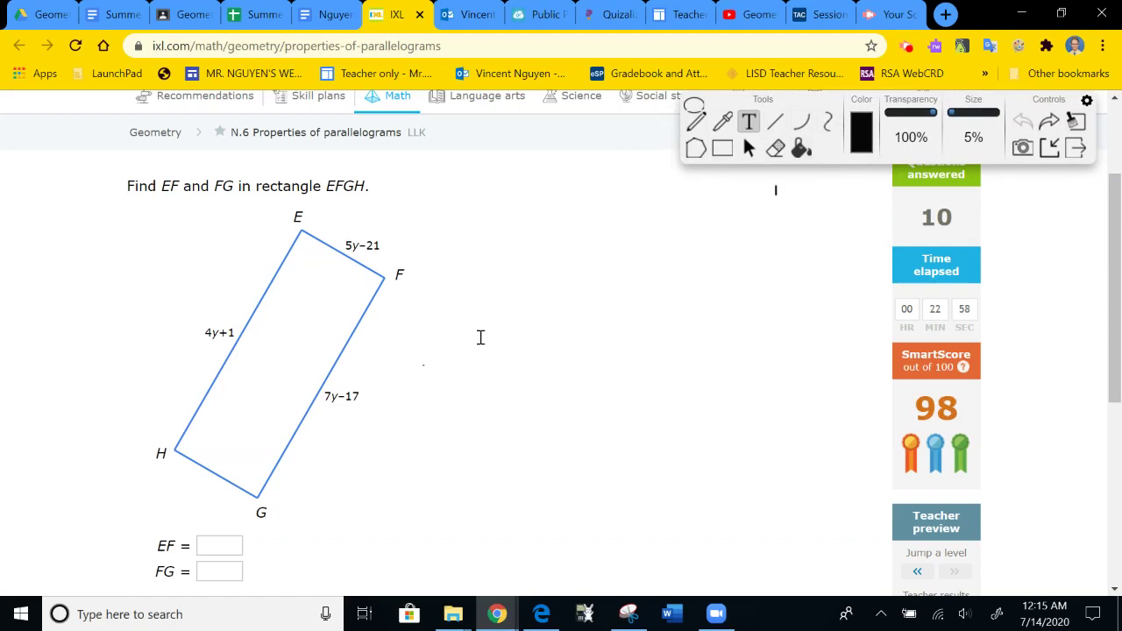
click(427, 396)
text(4y + 1 = 7y - 17)
key(Return)
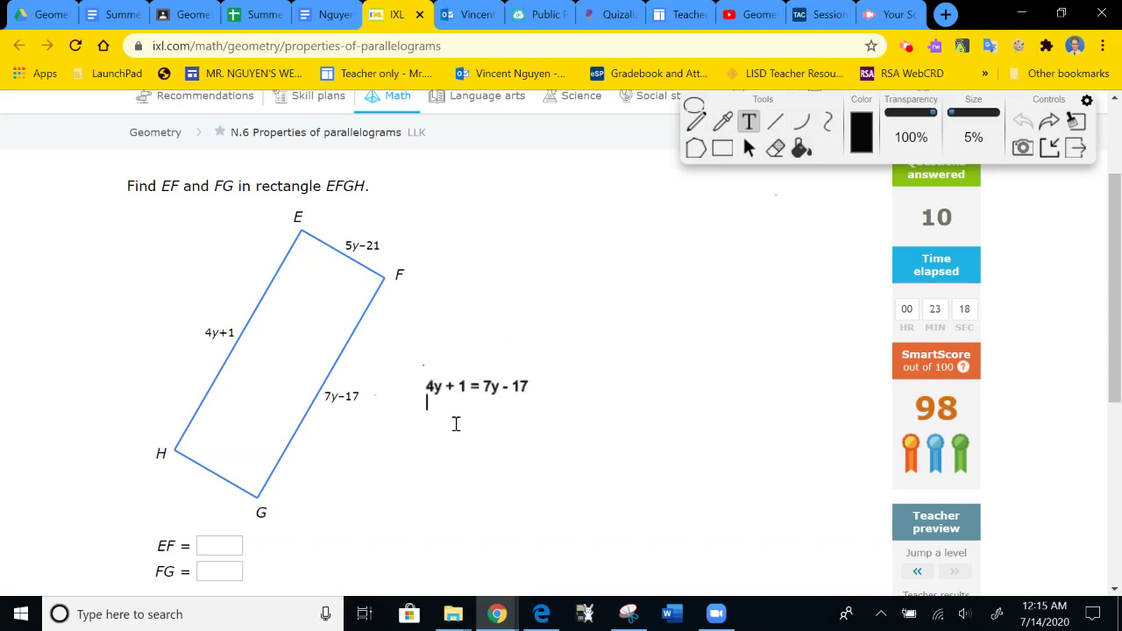
text(18=3y)
key(Return)
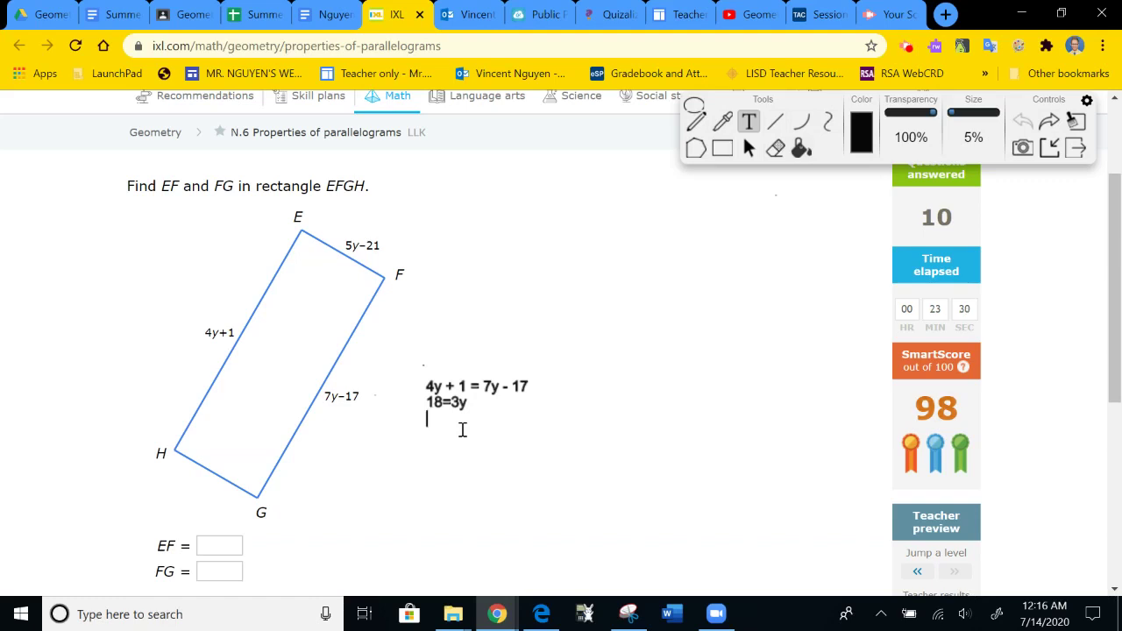
text(6=y)
- Label side EF as 9 and side FG as 25
click(342, 231)
text(9)
click(321, 403)
click(329, 422)
text(25)
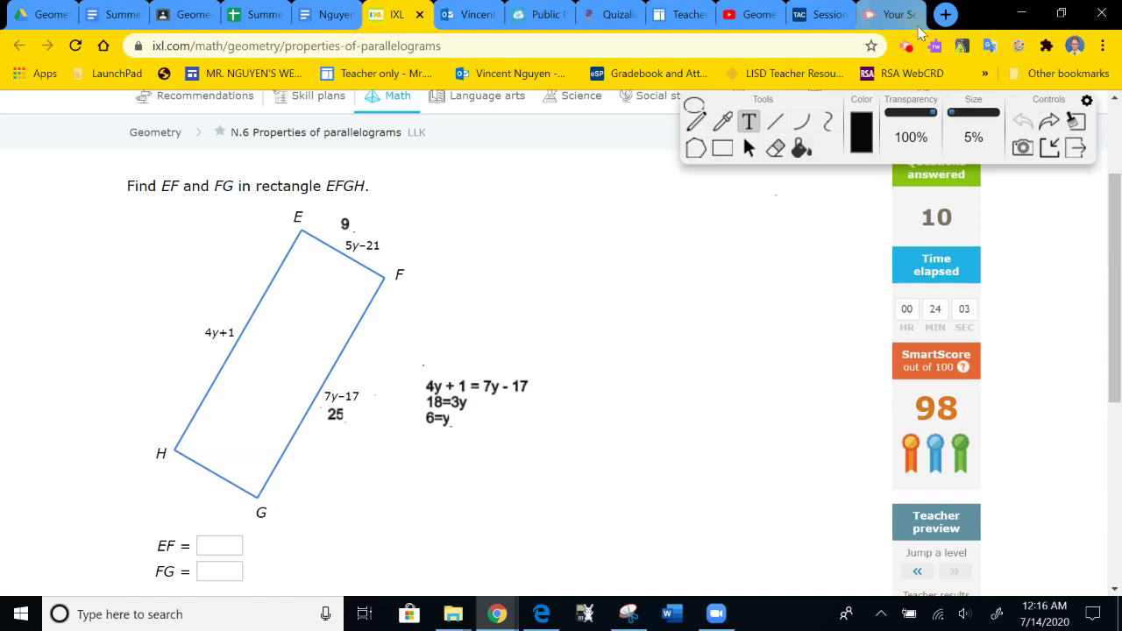
- Submit EF = 9 and FG = 25, then clear the old notes off the rhombus question
click(749, 149)
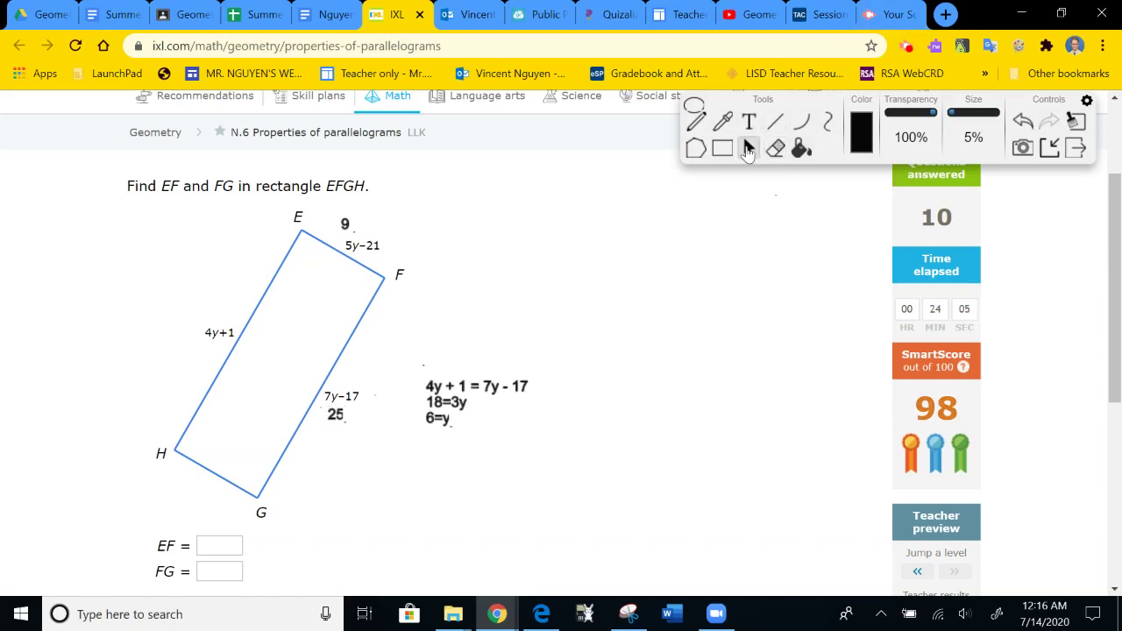
click(219, 545)
text(9)
click(219, 571)
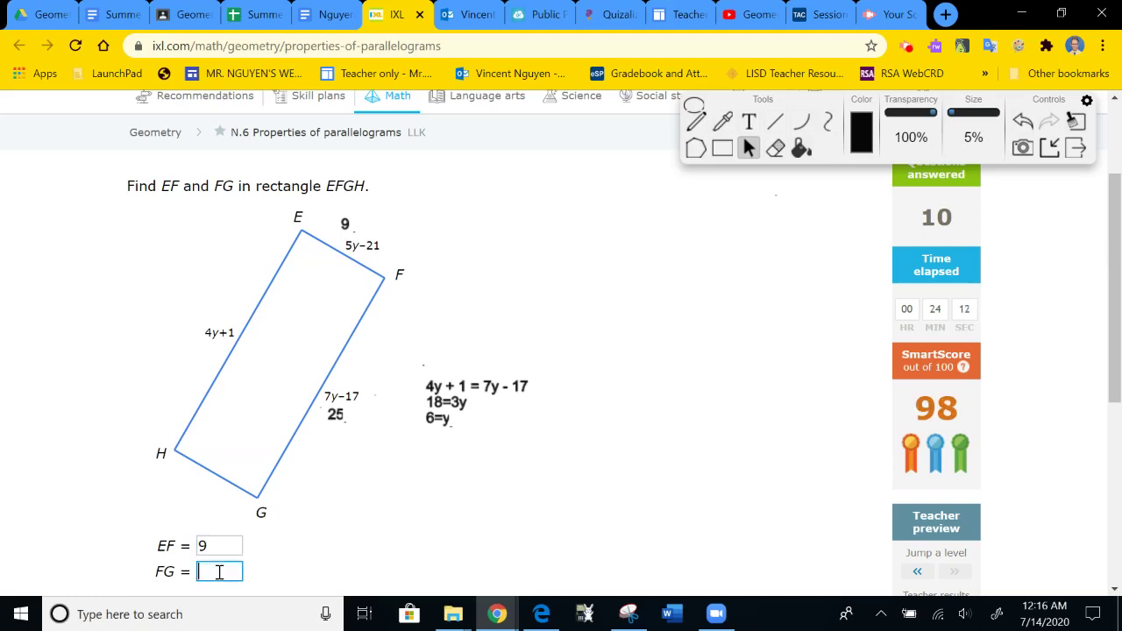
text(25)
scroll(735, 416, down, 1)
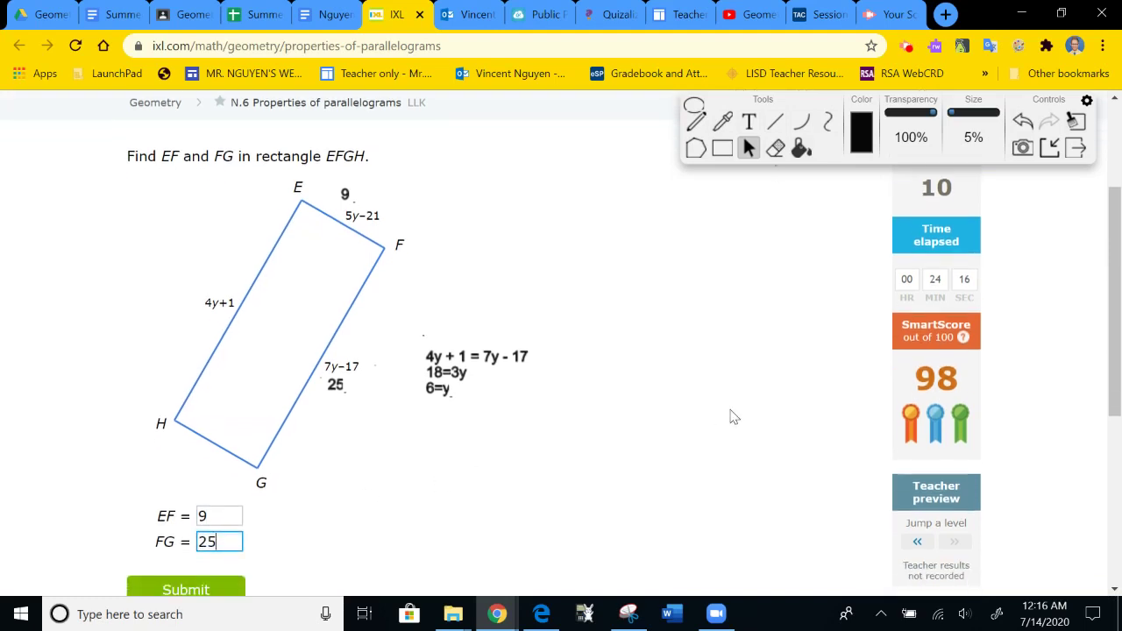
click(224, 576)
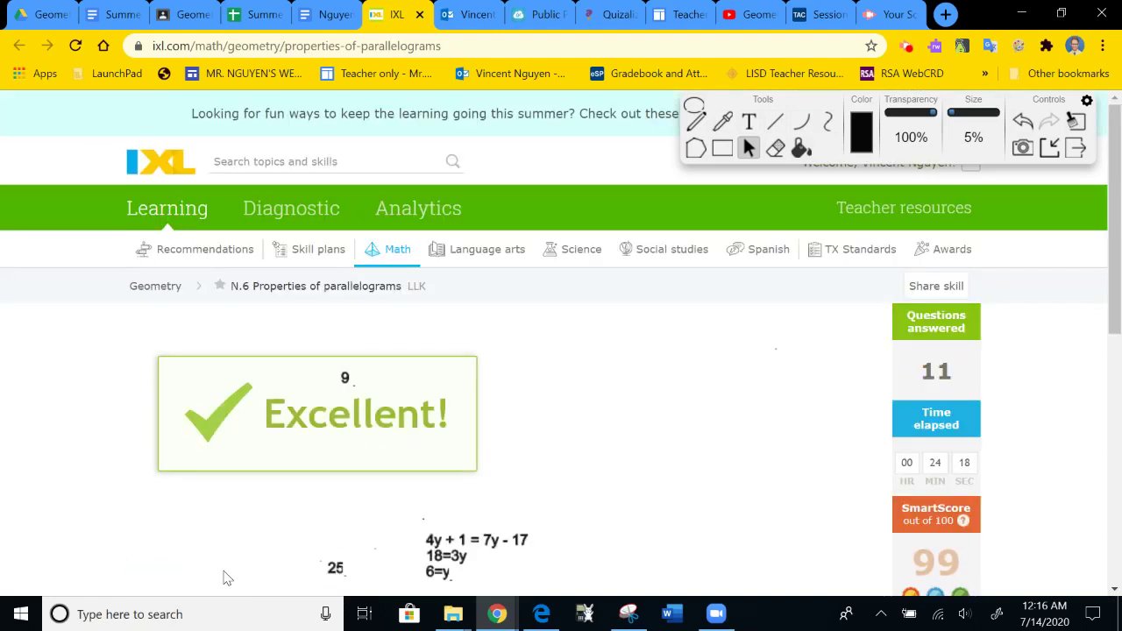
scroll(714, 390, down, 3)
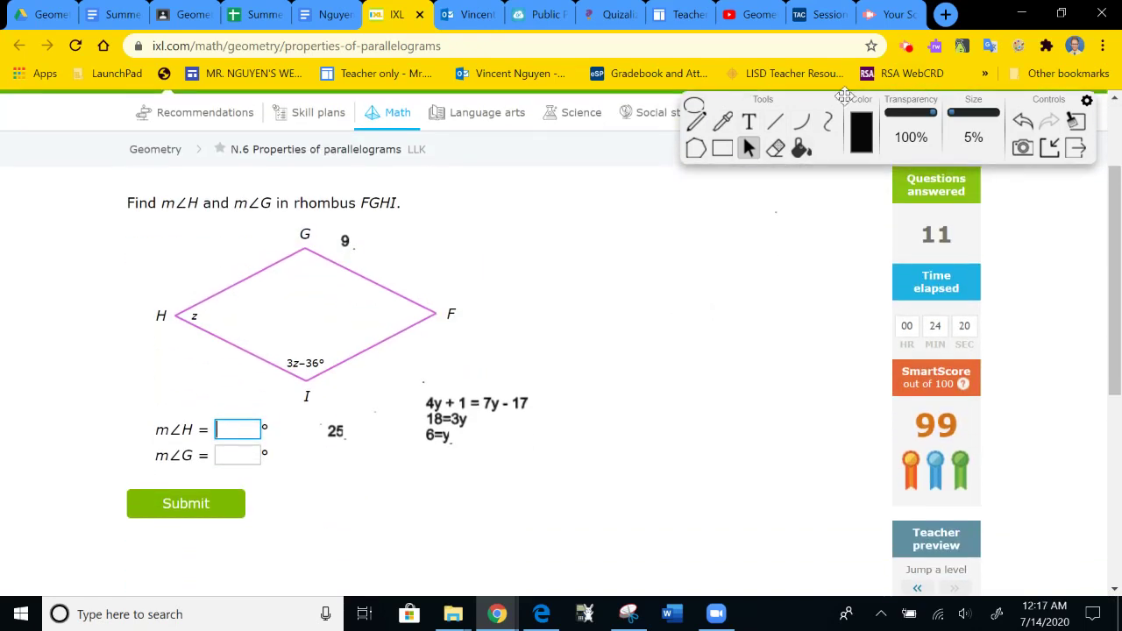
click(1027, 127)
- Clear the previous working and write z + 3z - 36 = 180 beside the rhombus
click(1027, 127)
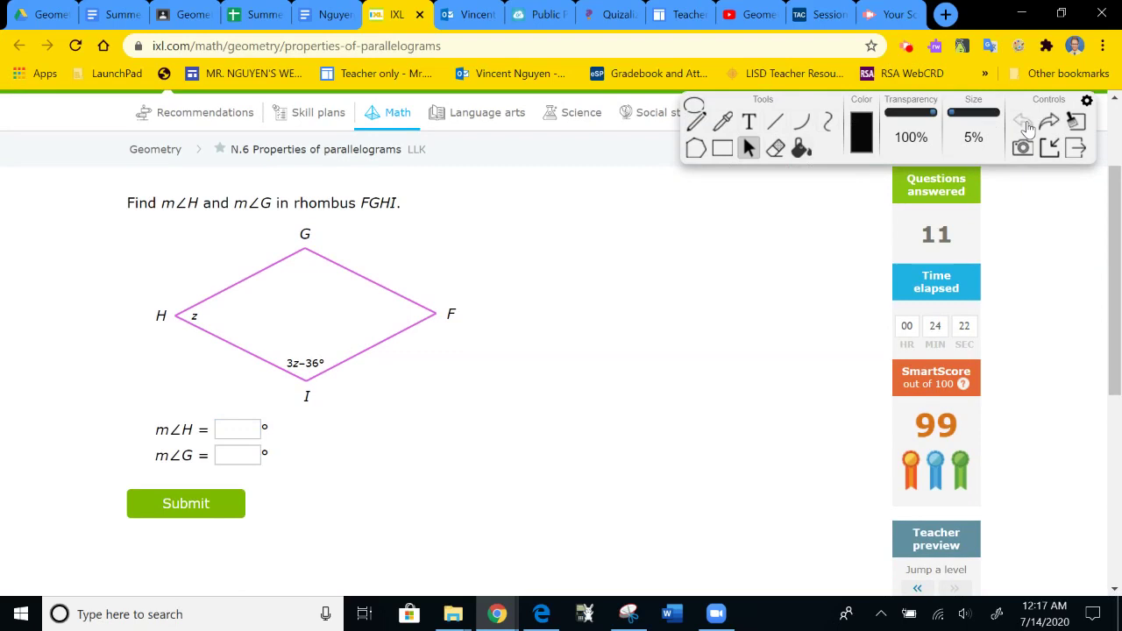
click(748, 120)
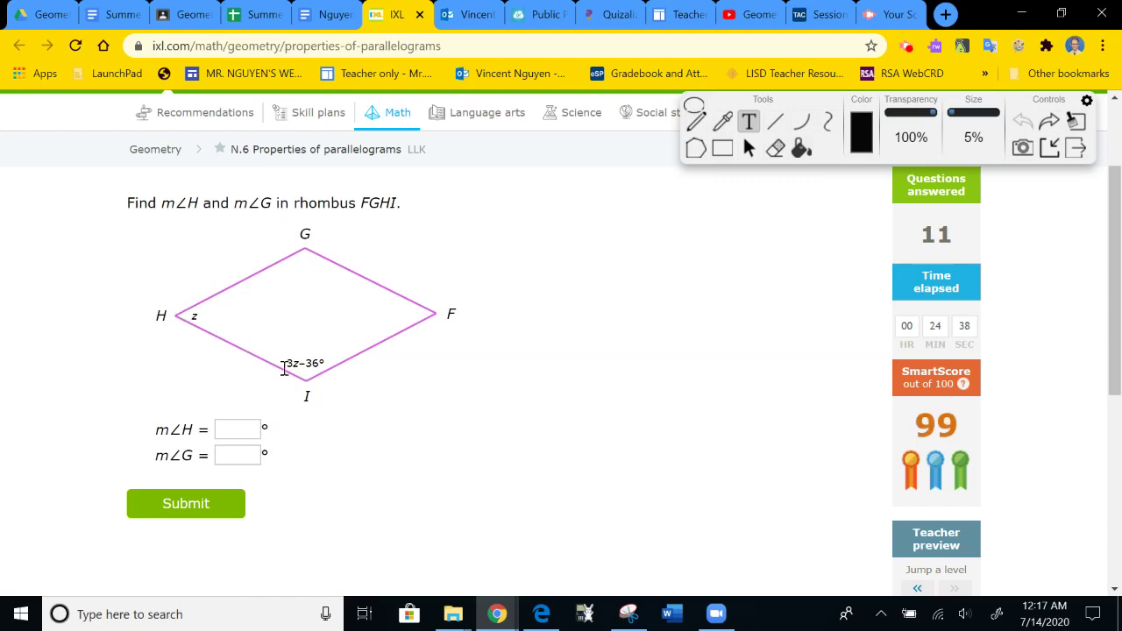
click(433, 381)
text(z + 3z - 36 = 180)
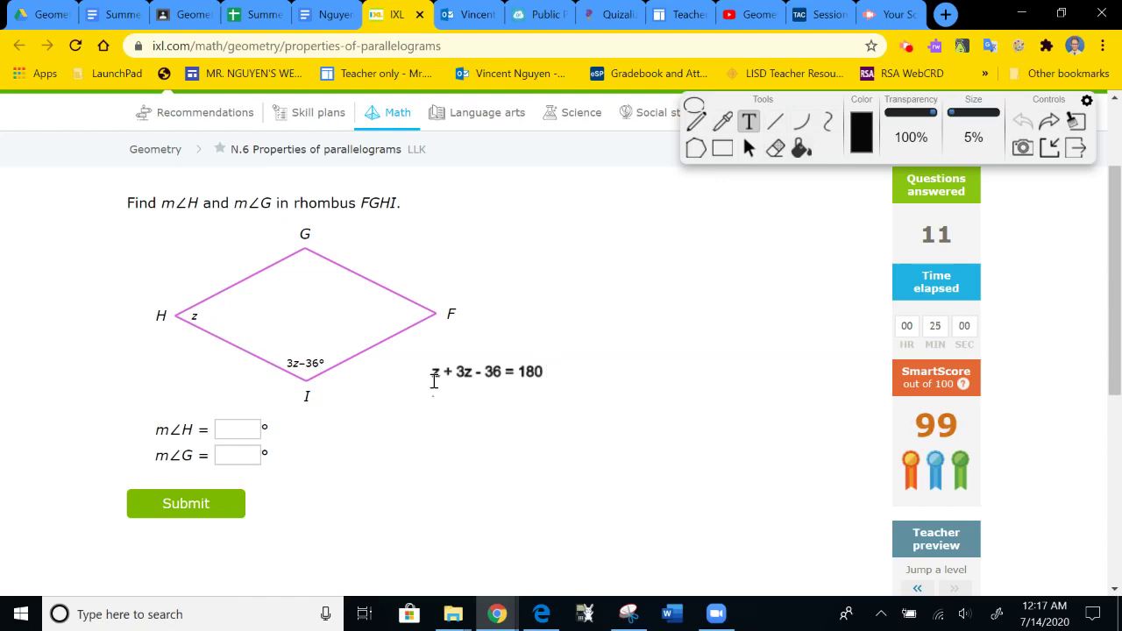
key(Return)
- Add the lines 4z - 36 =180, 4z = 216 and z=54 below it
text(4z - 36 =180)
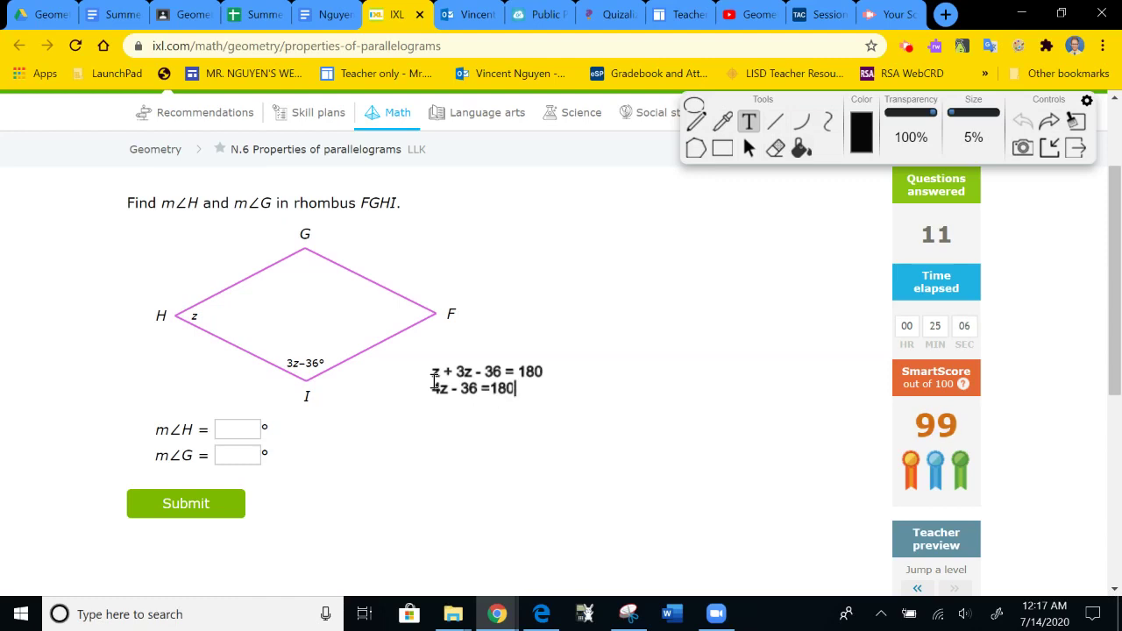
key(Return)
text(4z =)
text(217)
key(BackSpace)
text(6)
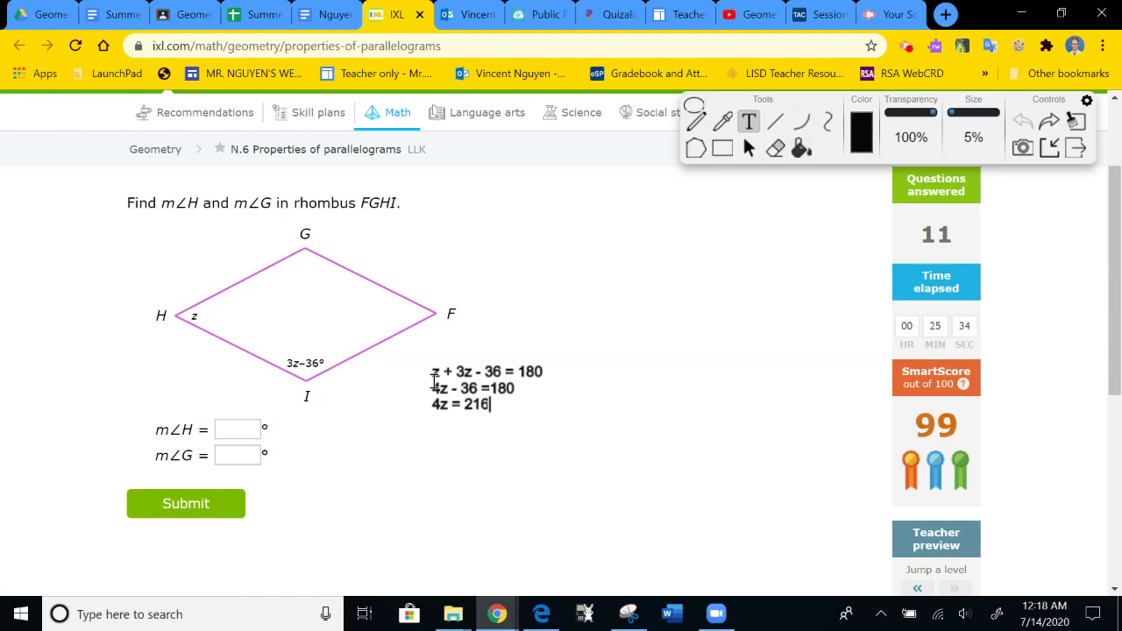
key(Return)
text(x)
key(BackSpace)
text(z=54)
- Label angle H as 54 and write 3(54) - 36 = 126 beside vertex G
click(208, 313)
text(54)
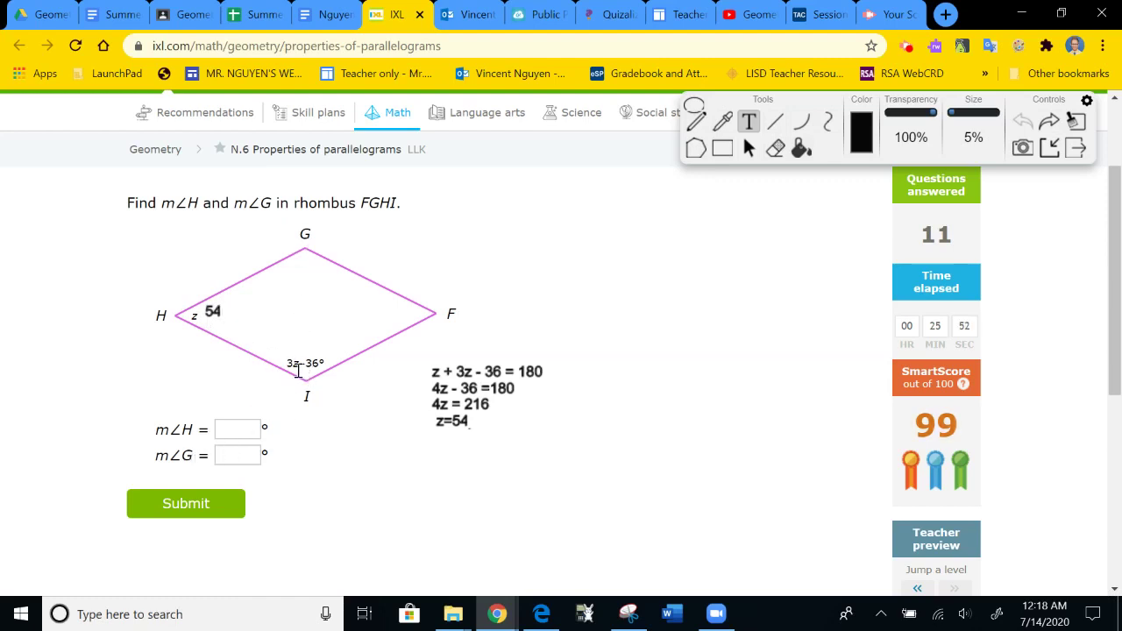
click(288, 263)
text(3(54) - 36)
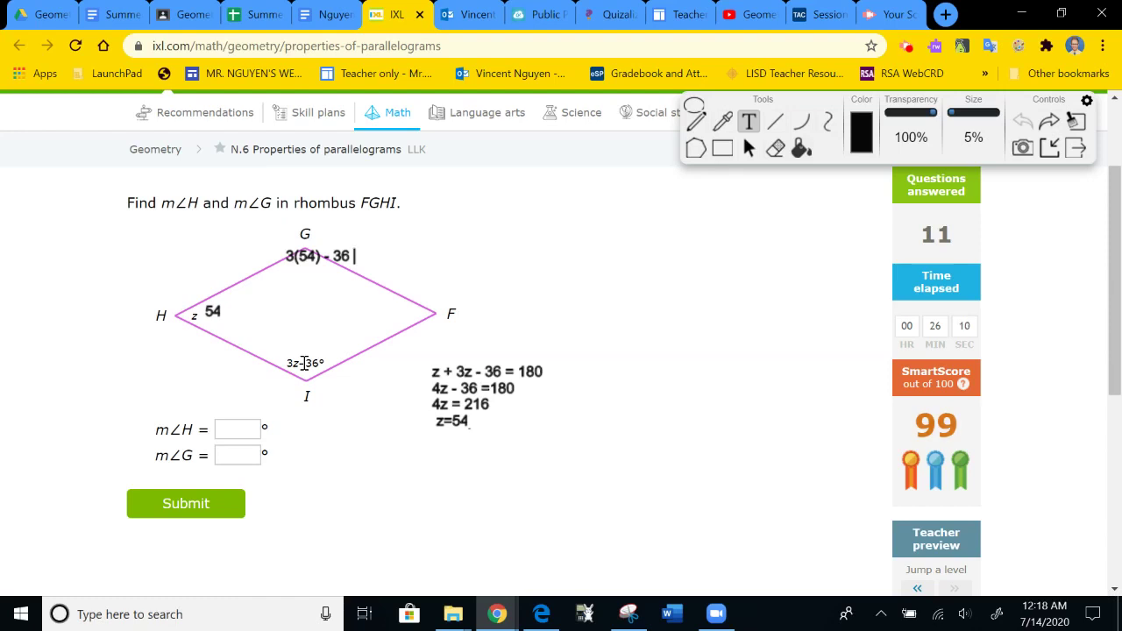
text(= 126)
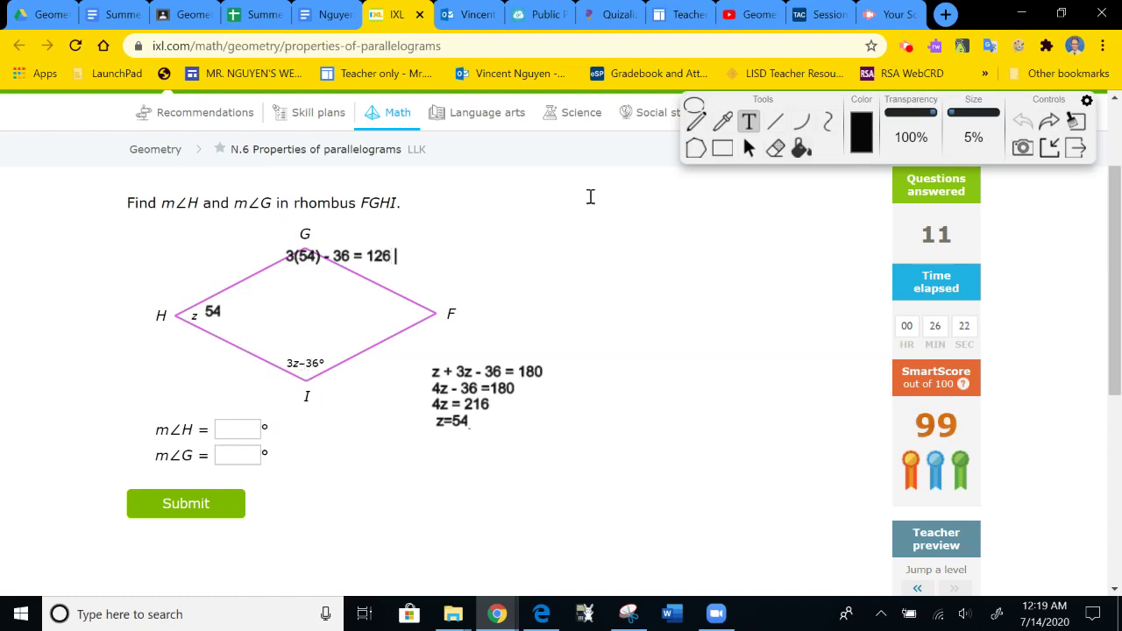
click(748, 146)
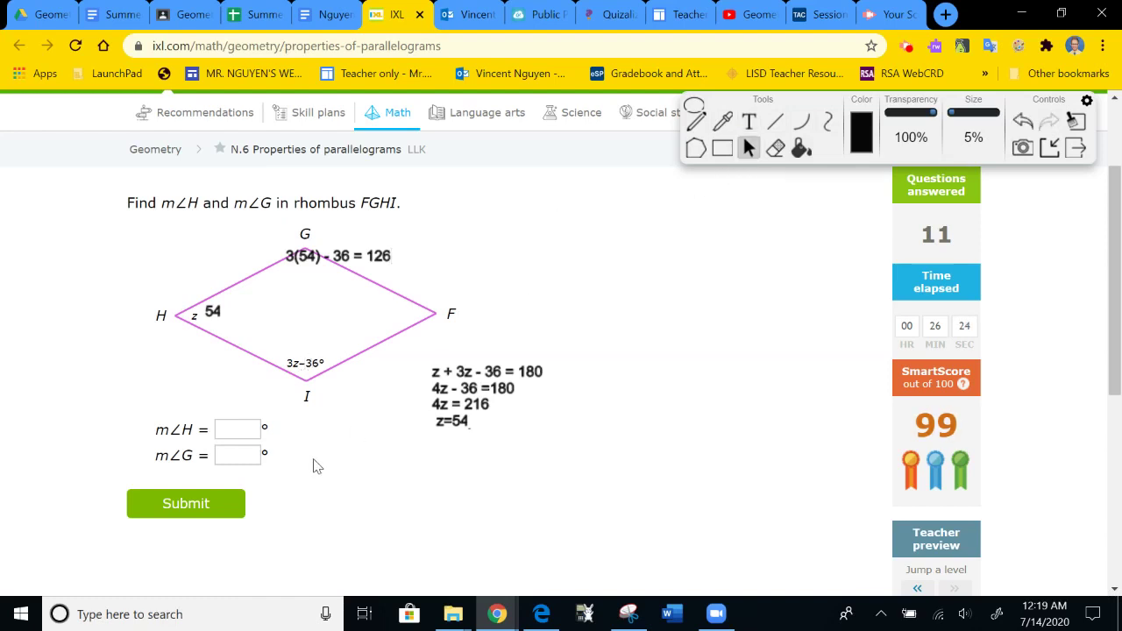
- Answer m∠H = 54 and m∠G = 126 and submit for SmartScore 100
click(235, 429)
text(54)
click(235, 454)
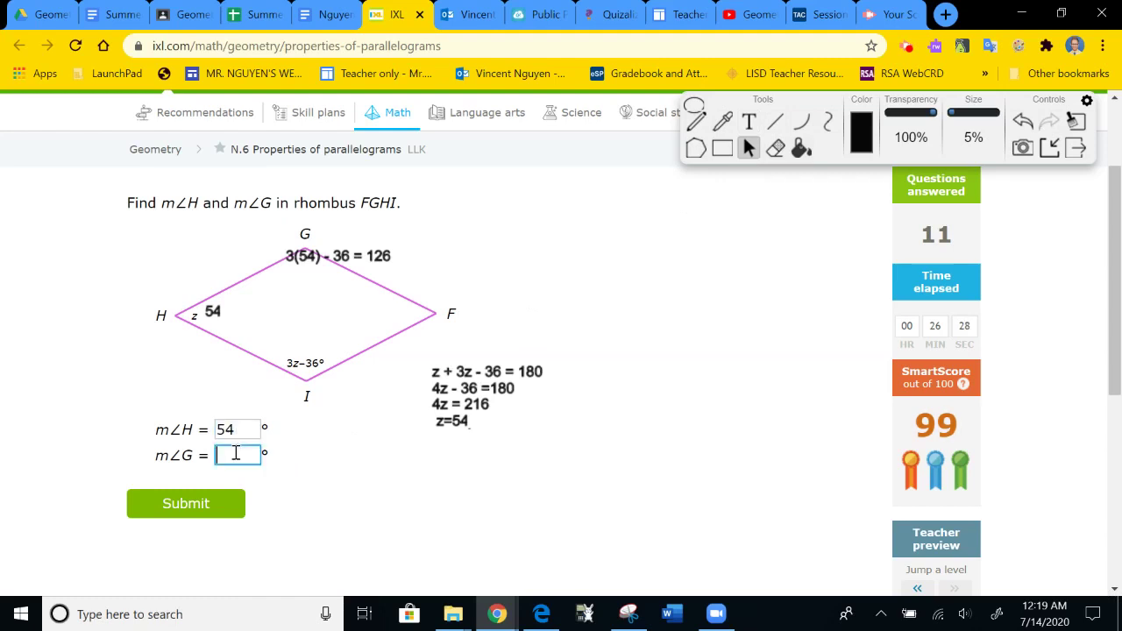
text(126)
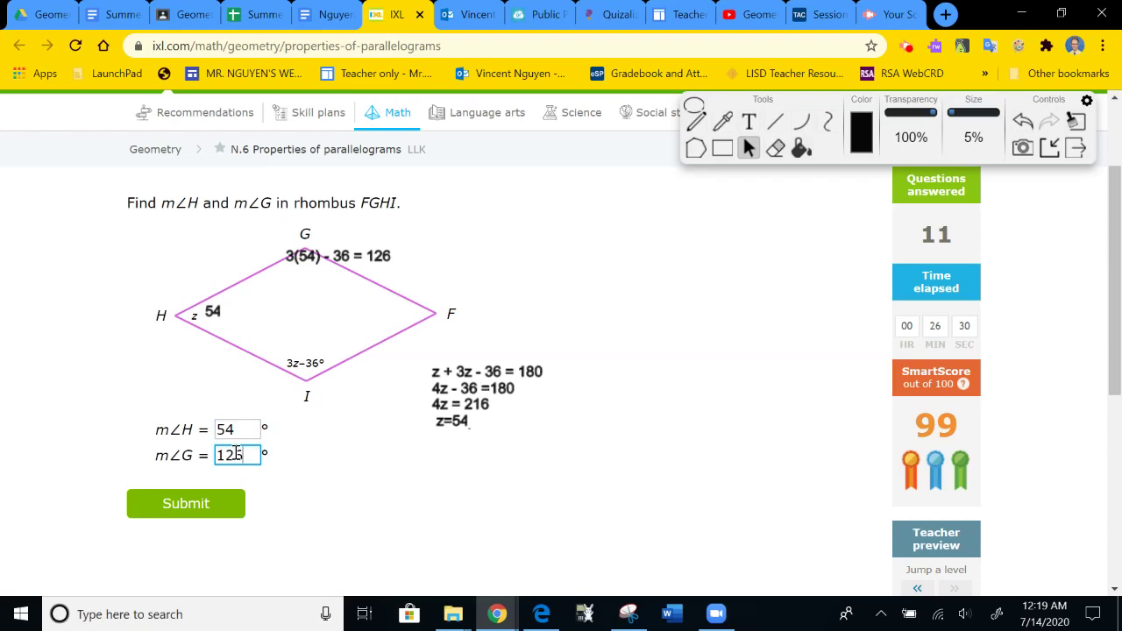
click(204, 503)
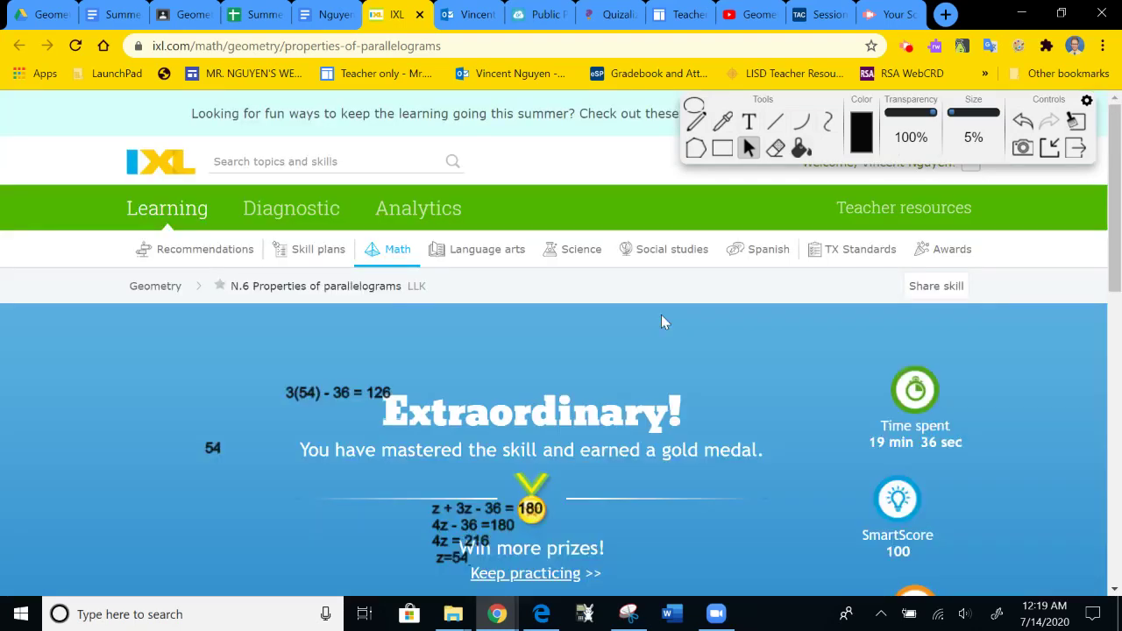